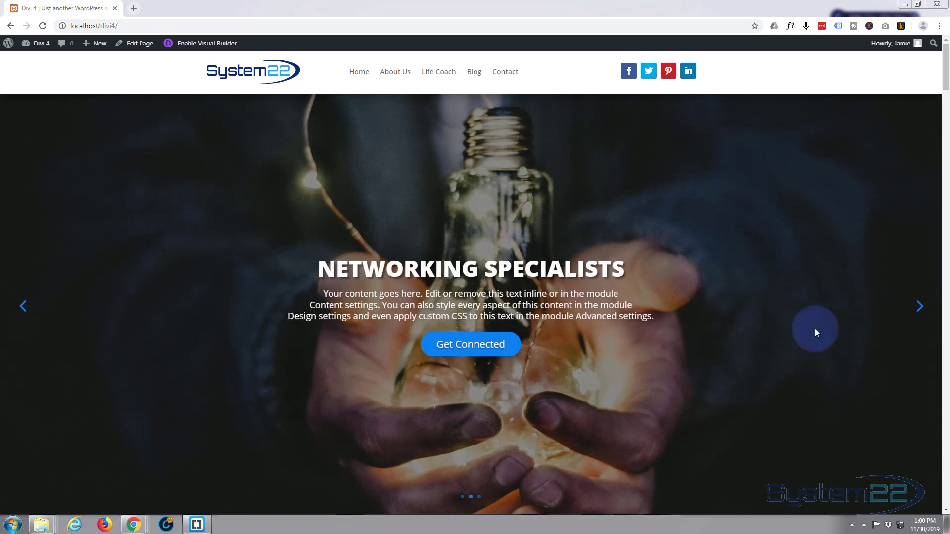
{"action": "scroll", "coordinate": [815, 323], "scroll_direction": "down", "scroll_amount": 4}
{"action": "scroll", "coordinate": [821, 322], "scroll_direction": "down", "scroll_amount": 2}
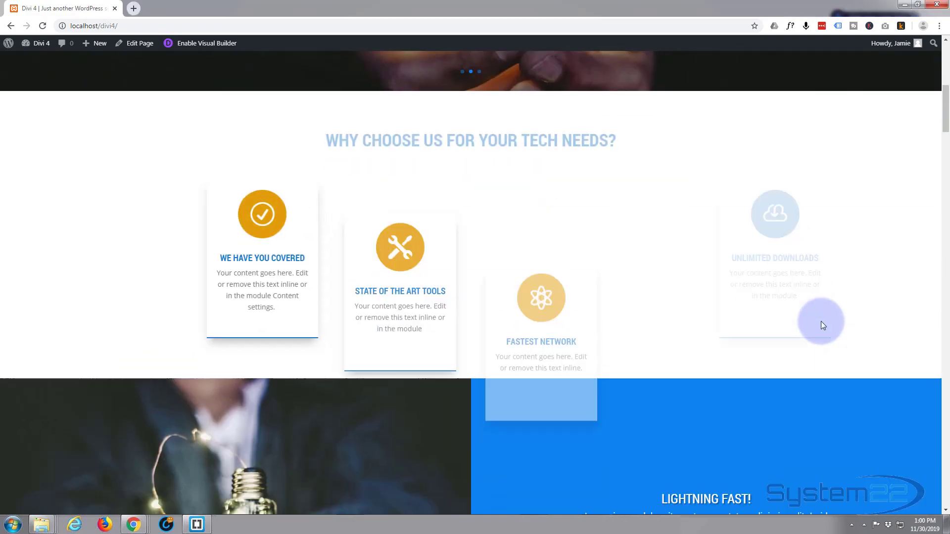
{"action": "scroll", "coordinate": [821, 321], "scroll_direction": "down", "scroll_amount": 3}
{"action": "scroll", "coordinate": [821, 322], "scroll_direction": "down", "scroll_amount": 3}
{"action": "scroll", "coordinate": [821, 322], "scroll_direction": "down", "scroll_amount": 3}
{"action": "scroll", "coordinate": [820, 322], "scroll_direction": "down", "scroll_amount": 3}
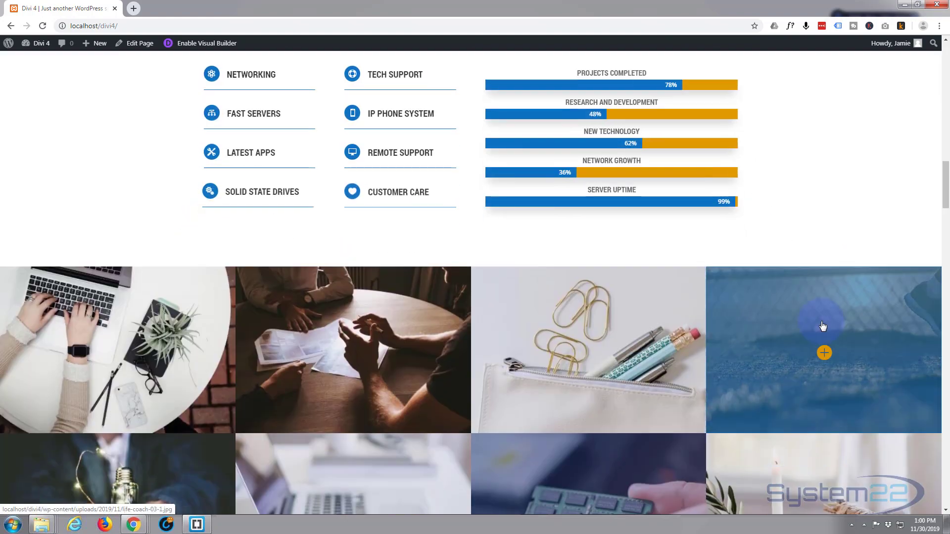
{"action": "scroll", "coordinate": [820, 322], "scroll_direction": "down", "scroll_amount": 3}
{"action": "scroll", "coordinate": [822, 325], "scroll_direction": "down", "scroll_amount": 2}
{"action": "scroll", "coordinate": [822, 326], "scroll_direction": "down", "scroll_amount": 3}
{"action": "scroll", "coordinate": [823, 326], "scroll_direction": "down", "scroll_amount": 3}
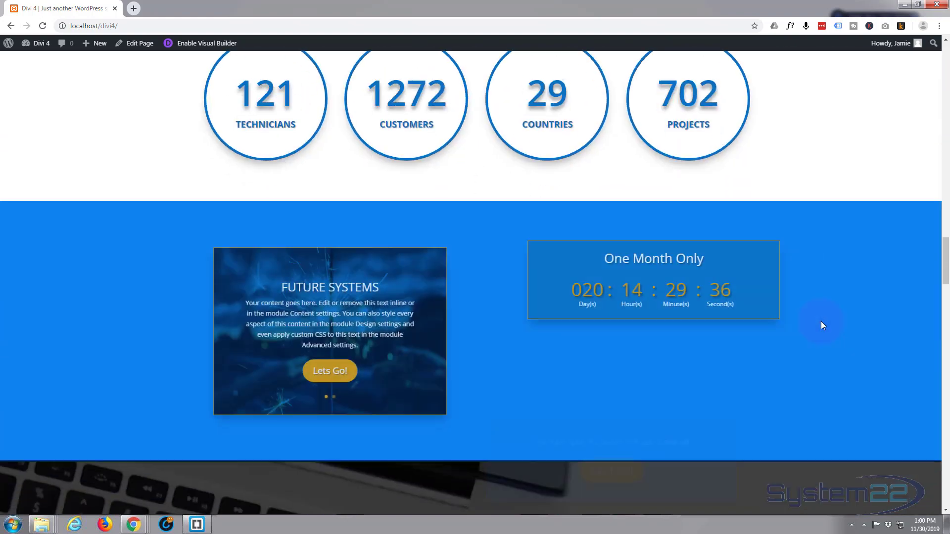
{"action": "scroll", "coordinate": [822, 326], "scroll_direction": "down", "scroll_amount": 1}
{"action": "scroll", "coordinate": [821, 325], "scroll_direction": "down", "scroll_amount": 3}
{"action": "scroll", "coordinate": [821, 325], "scroll_direction": "down", "scroll_amount": 3}
{"action": "scroll", "coordinate": [821, 325], "scroll_direction": "down", "scroll_amount": 3}
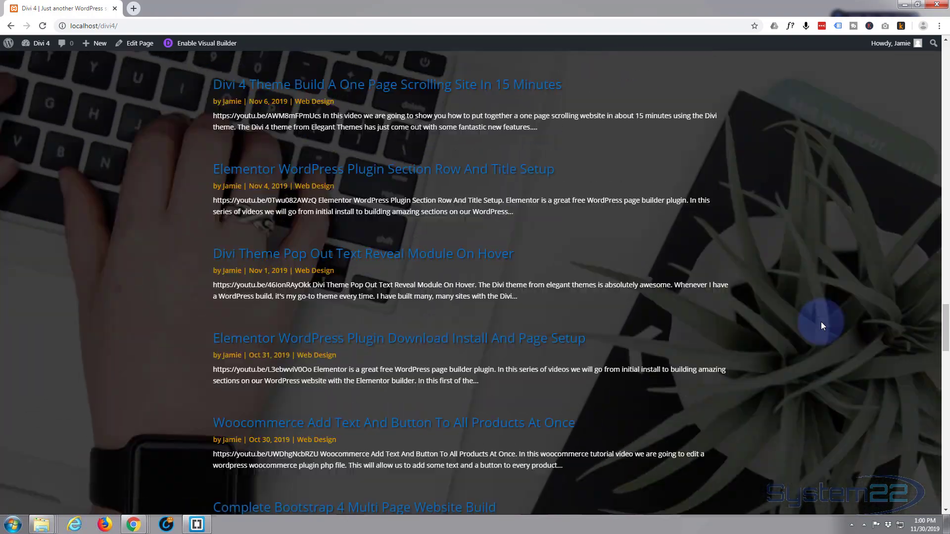
{"action": "scroll", "coordinate": [821, 325], "scroll_direction": "down", "scroll_amount": 3}
{"action": "scroll", "coordinate": [821, 325], "scroll_direction": "down", "scroll_amount": 2}
{"action": "scroll", "coordinate": [821, 325], "scroll_direction": "down", "scroll_amount": 2}
{"action": "scroll", "coordinate": [821, 325], "scroll_direction": "down", "scroll_amount": 3}
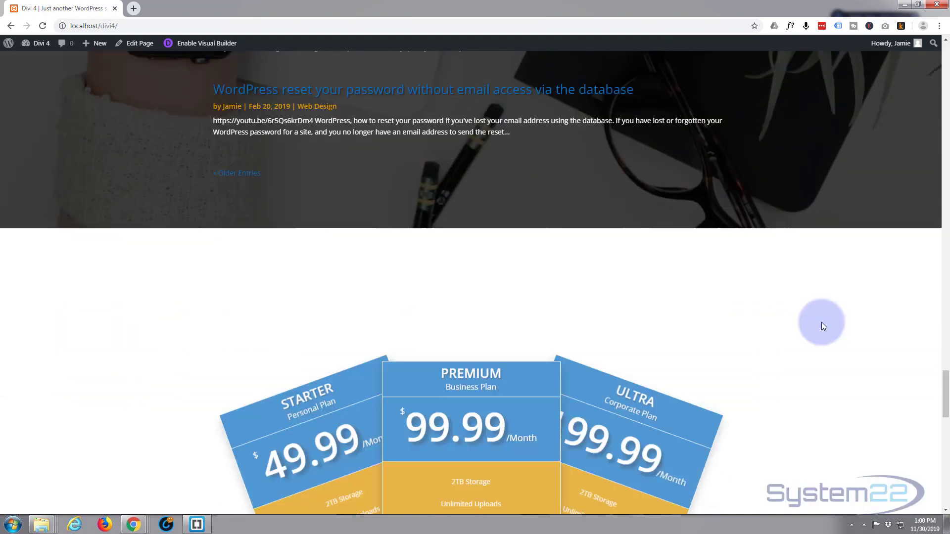
{"action": "scroll", "coordinate": [822, 325], "scroll_direction": "down", "scroll_amount": 3}
{"action": "scroll", "coordinate": [821, 326], "scroll_direction": "down", "scroll_amount": 1}
{"action": "scroll", "coordinate": [821, 326], "scroll_direction": "down", "scroll_amount": 3}
{"action": "scroll", "coordinate": [822, 326], "scroll_direction": "down", "scroll_amount": 1}
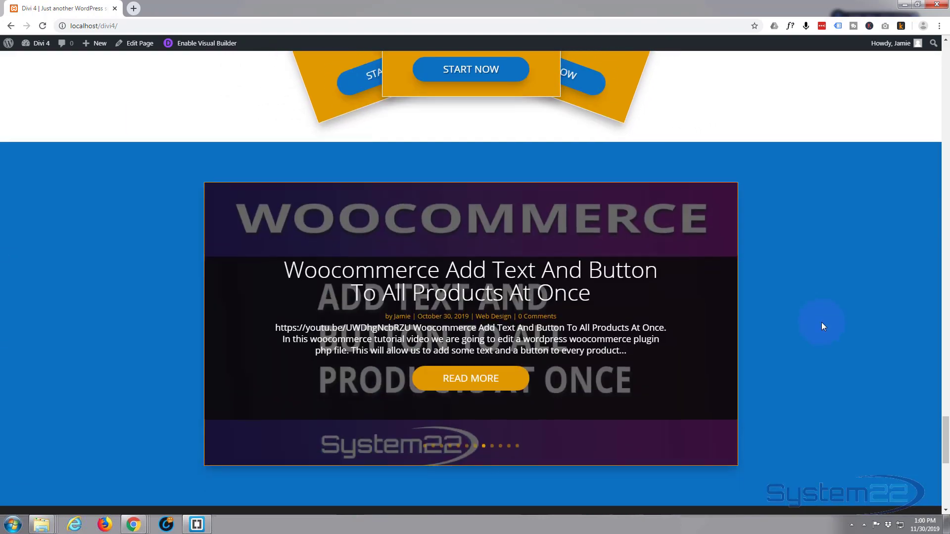
{"action": "scroll", "coordinate": [821, 326], "scroll_direction": "down", "scroll_amount": 2}
{"action": "scroll", "coordinate": [821, 325], "scroll_direction": "down", "scroll_amount": 4}
{"action": "scroll", "coordinate": [821, 326], "scroll_direction": "down", "scroll_amount": 1}
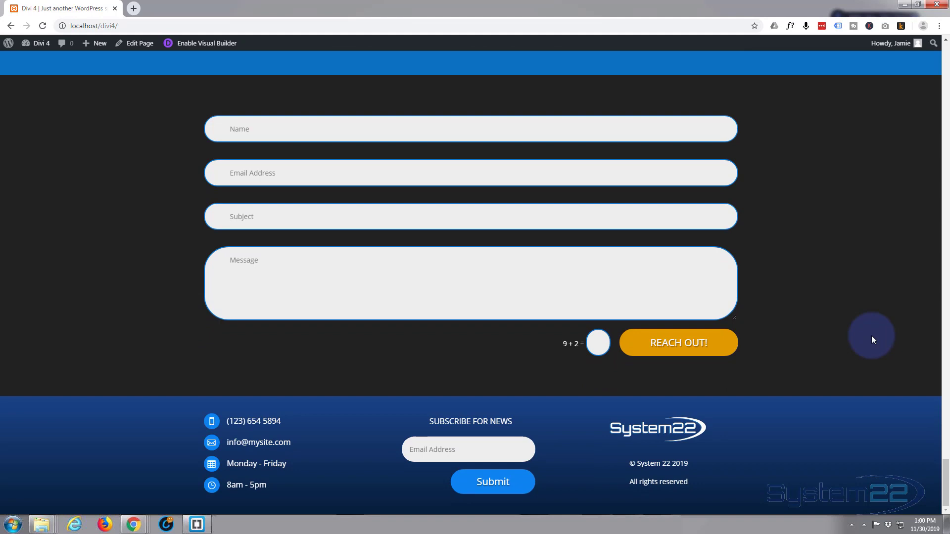
{"action": "scroll", "coordinate": [310, 379], "scroll_direction": "up", "scroll_amount": 2}
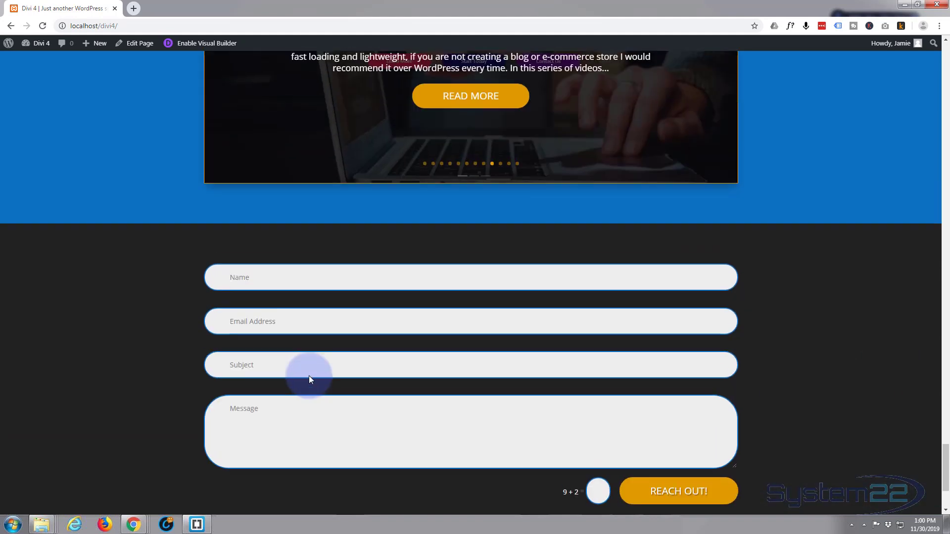
{"action": "scroll", "coordinate": [82, 377], "scroll_direction": "up", "scroll_amount": 1}
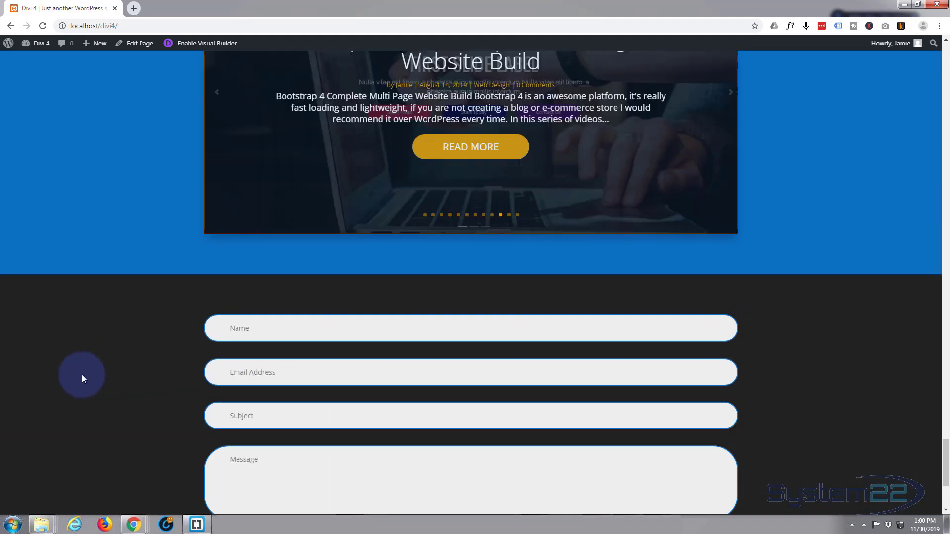
{"action": "scroll", "coordinate": [82, 378], "scroll_direction": "up", "scroll_amount": 3}
{"action": "scroll", "coordinate": [82, 377], "scroll_direction": "up", "scroll_amount": 2}
{"action": "scroll", "coordinate": [82, 377], "scroll_direction": "up", "scroll_amount": 2}
{"action": "scroll", "coordinate": [81, 377], "scroll_direction": "up", "scroll_amount": 2}
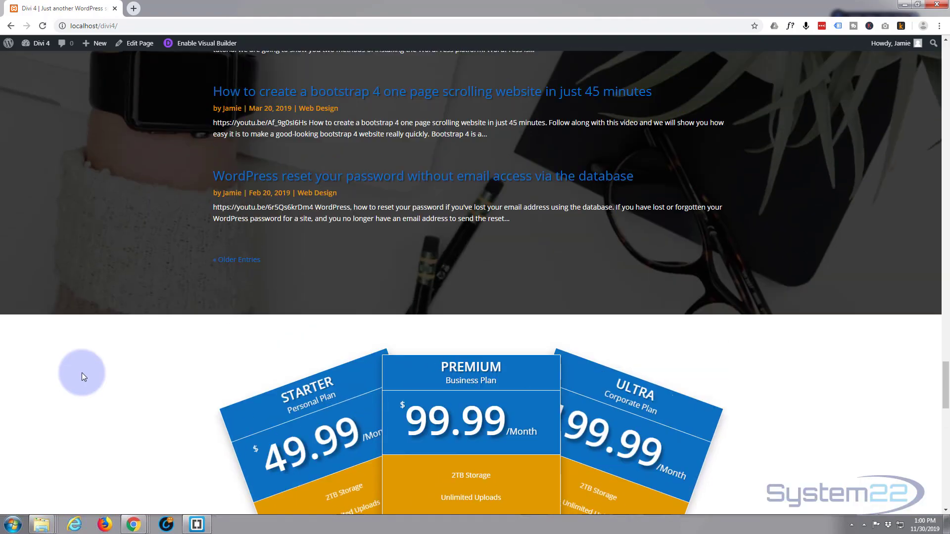
{"action": "scroll", "coordinate": [82, 377], "scroll_direction": "up", "scroll_amount": 3}
{"action": "scroll", "coordinate": [82, 372], "scroll_direction": "up", "scroll_amount": 3}
{"action": "scroll", "coordinate": [82, 372], "scroll_direction": "up", "scroll_amount": 1}
{"action": "scroll", "coordinate": [82, 373], "scroll_direction": "up", "scroll_amount": 2}
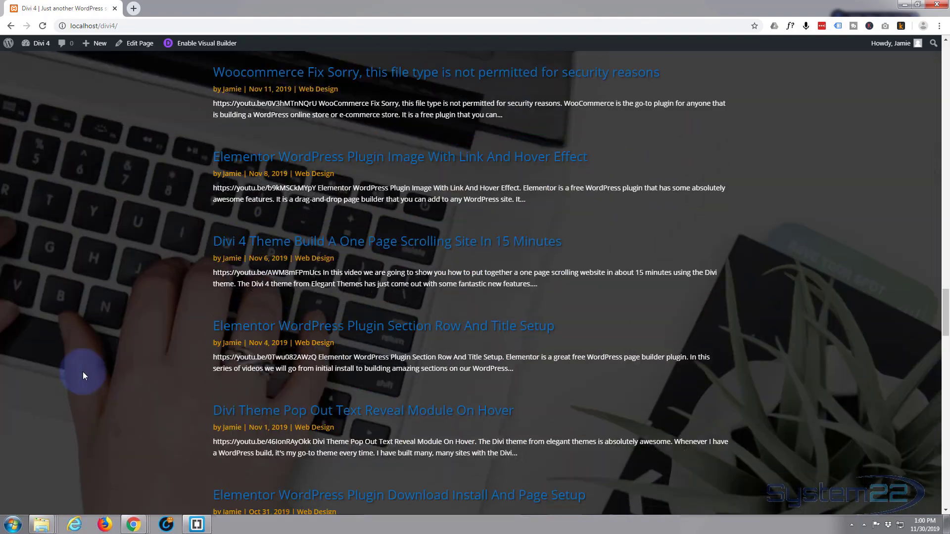
{"action": "scroll", "coordinate": [82, 372], "scroll_direction": "up", "scroll_amount": 1}
{"action": "scroll", "coordinate": [82, 372], "scroll_direction": "up", "scroll_amount": 3}
{"action": "scroll", "coordinate": [83, 372], "scroll_direction": "up", "scroll_amount": 2}
{"action": "scroll", "coordinate": [83, 372], "scroll_direction": "up", "scroll_amount": 1}
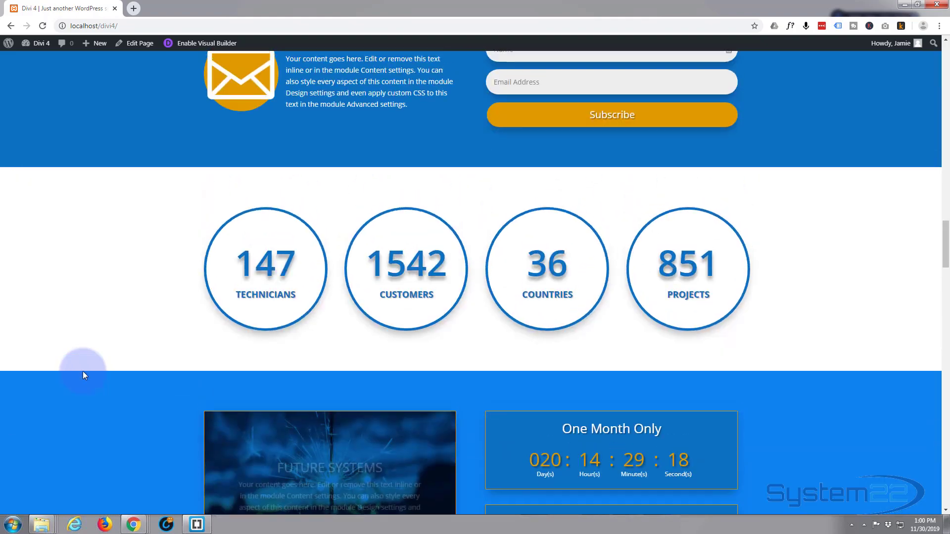
{"action": "scroll", "coordinate": [82, 371], "scroll_direction": "up", "scroll_amount": 3}
{"action": "scroll", "coordinate": [82, 371], "scroll_direction": "up", "scroll_amount": 3}
{"action": "scroll", "coordinate": [83, 371], "scroll_direction": "up", "scroll_amount": 2}
{"action": "scroll", "coordinate": [82, 371], "scroll_direction": "up", "scroll_amount": 3}
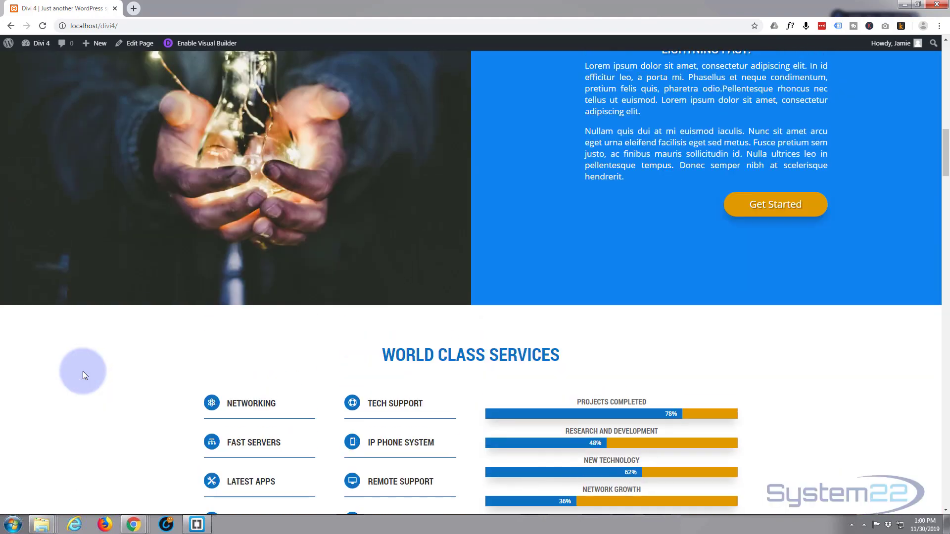
{"action": "scroll", "coordinate": [82, 371], "scroll_direction": "up", "scroll_amount": 2}
{"action": "scroll", "coordinate": [82, 370], "scroll_direction": "up", "scroll_amount": 2}
{"action": "scroll", "coordinate": [82, 371], "scroll_direction": "up", "scroll_amount": 3}
{"action": "scroll", "coordinate": [83, 370], "scroll_direction": "up", "scroll_amount": 2}
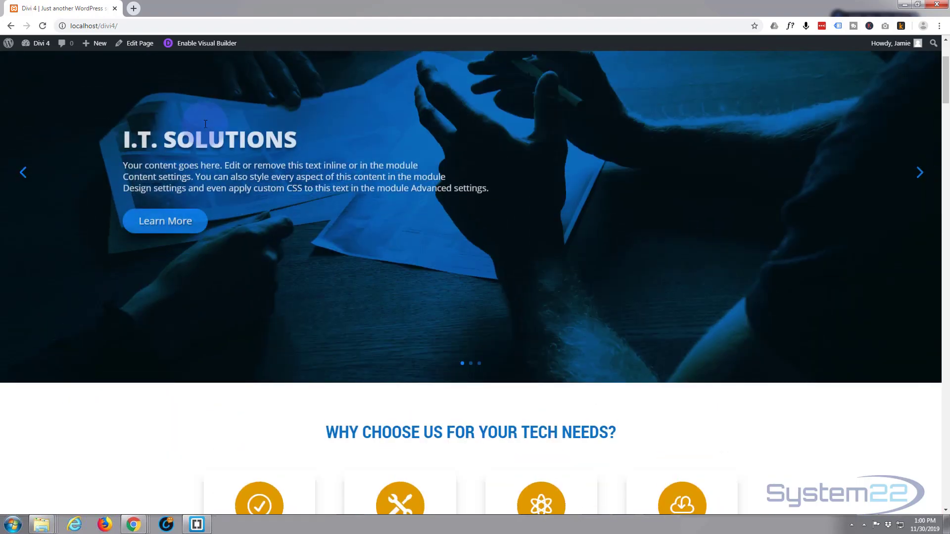
{"action": "scroll", "coordinate": [287, 118], "scroll_direction": "up", "scroll_amount": 2}
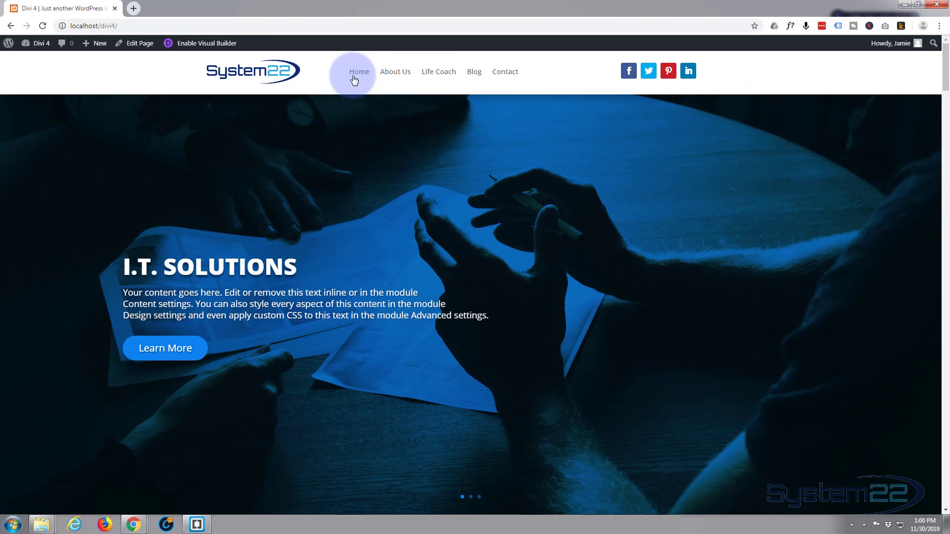
{"action": "scroll", "coordinate": [453, 205], "scroll_direction": "down", "scroll_amount": 2}
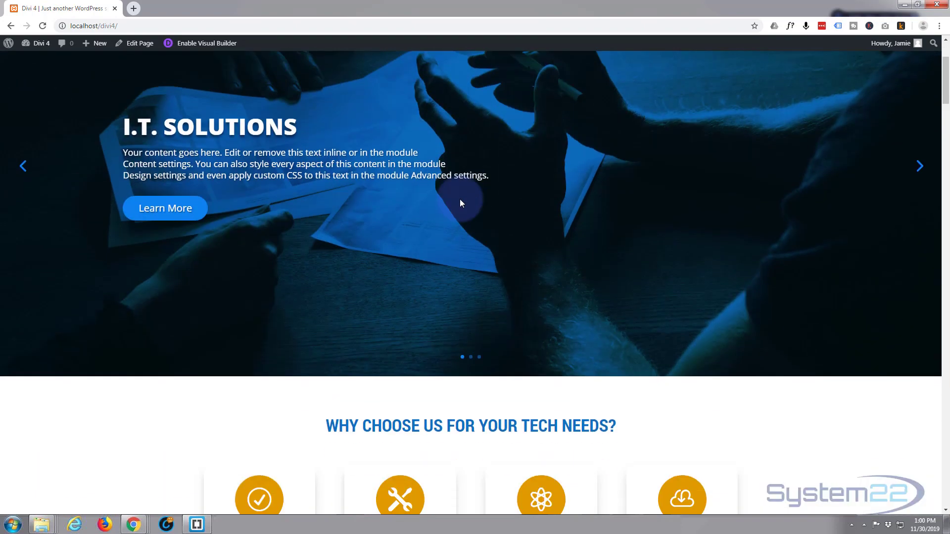
{"action": "scroll", "coordinate": [388, 254], "scroll_direction": "down", "scroll_amount": 3}
{"action": "scroll", "coordinate": [387, 256], "scroll_direction": "down", "scroll_amount": 3}
{"action": "scroll", "coordinate": [387, 255], "scroll_direction": "down", "scroll_amount": 2}
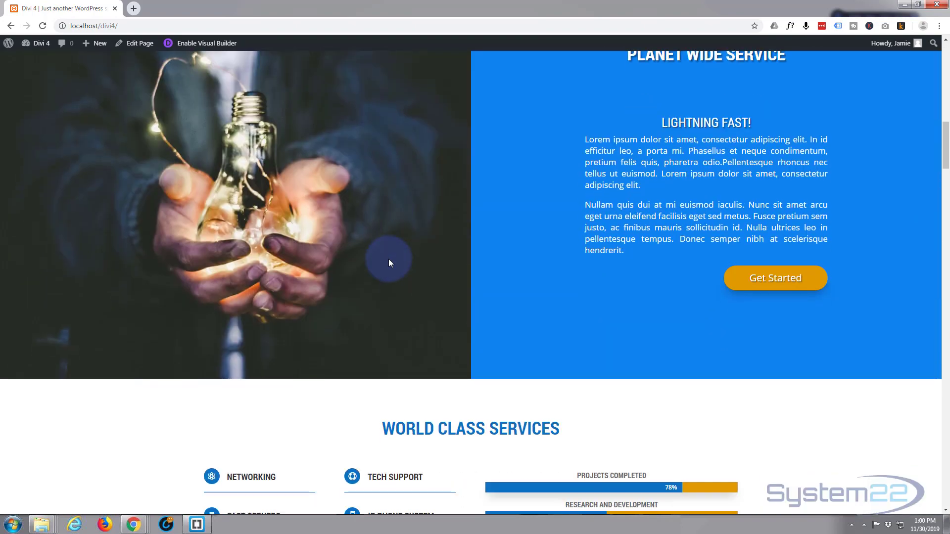
{"action": "scroll", "coordinate": [388, 259], "scroll_direction": "down", "scroll_amount": 3}
{"action": "scroll", "coordinate": [388, 259], "scroll_direction": "down", "scroll_amount": 2}
{"action": "scroll", "coordinate": [388, 261], "scroll_direction": "down", "scroll_amount": 2}
{"action": "scroll", "coordinate": [389, 262], "scroll_direction": "down", "scroll_amount": 3}
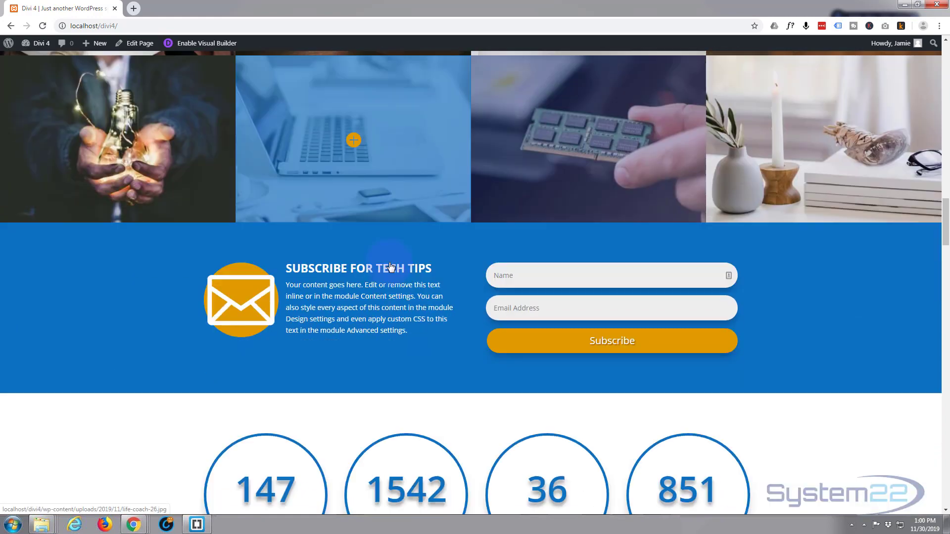
{"action": "scroll", "coordinate": [389, 262], "scroll_direction": "down", "scroll_amount": 3}
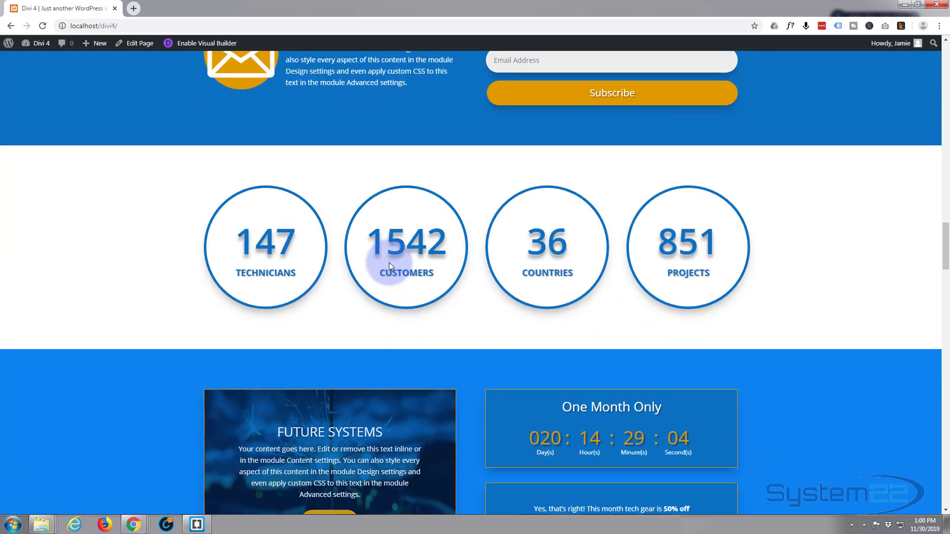
{"action": "scroll", "coordinate": [311, 269], "scroll_direction": "up", "scroll_amount": 3}
{"action": "scroll", "coordinate": [310, 271], "scroll_direction": "up", "scroll_amount": 3}
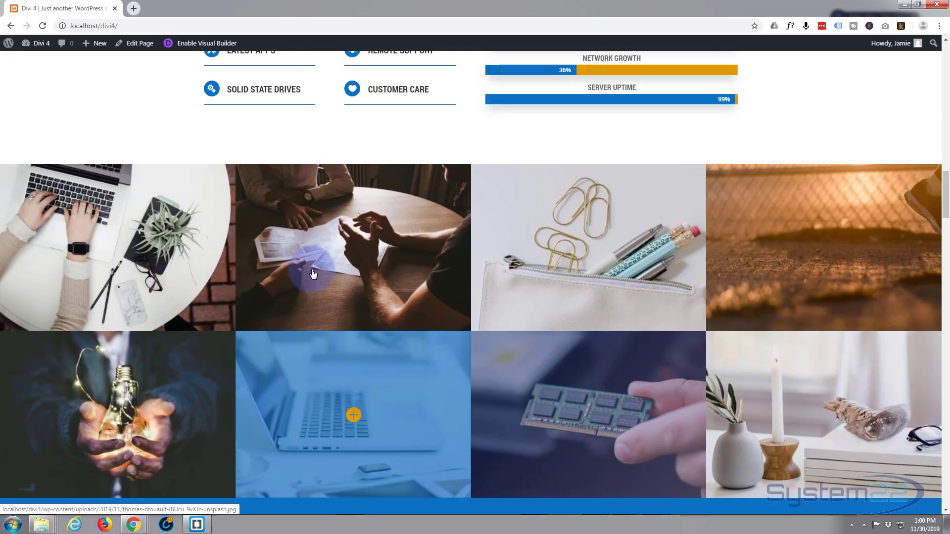
{"action": "scroll", "coordinate": [311, 270], "scroll_direction": "up", "scroll_amount": 2}
{"action": "scroll", "coordinate": [311, 270], "scroll_direction": "up", "scroll_amount": 3}
{"action": "scroll", "coordinate": [310, 270], "scroll_direction": "up", "scroll_amount": 2}
{"action": "scroll", "coordinate": [311, 273], "scroll_direction": "up", "scroll_amount": 3}
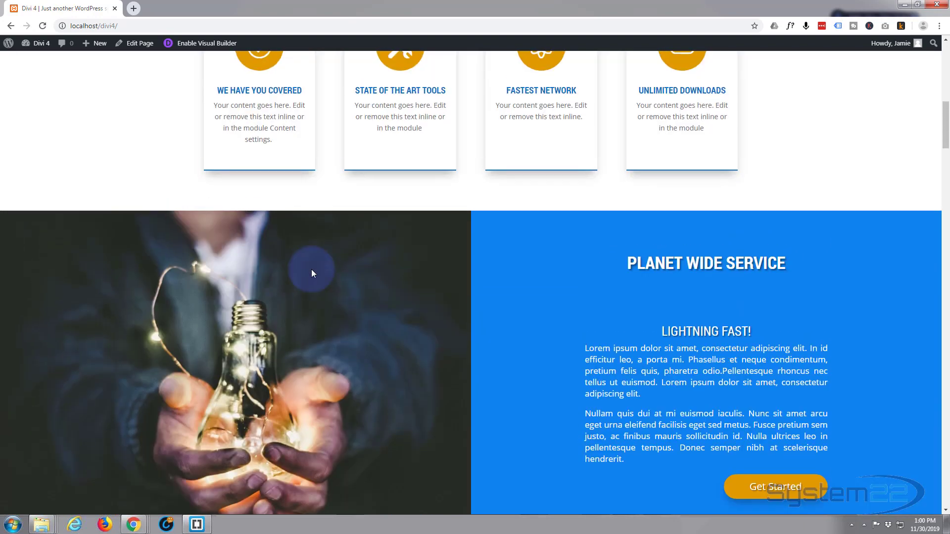
{"action": "scroll", "coordinate": [311, 273], "scroll_direction": "up", "scroll_amount": 3}
{"action": "scroll", "coordinate": [311, 273], "scroll_direction": "up", "scroll_amount": 2}
{"action": "scroll", "coordinate": [311, 272], "scroll_direction": "up", "scroll_amount": 2}
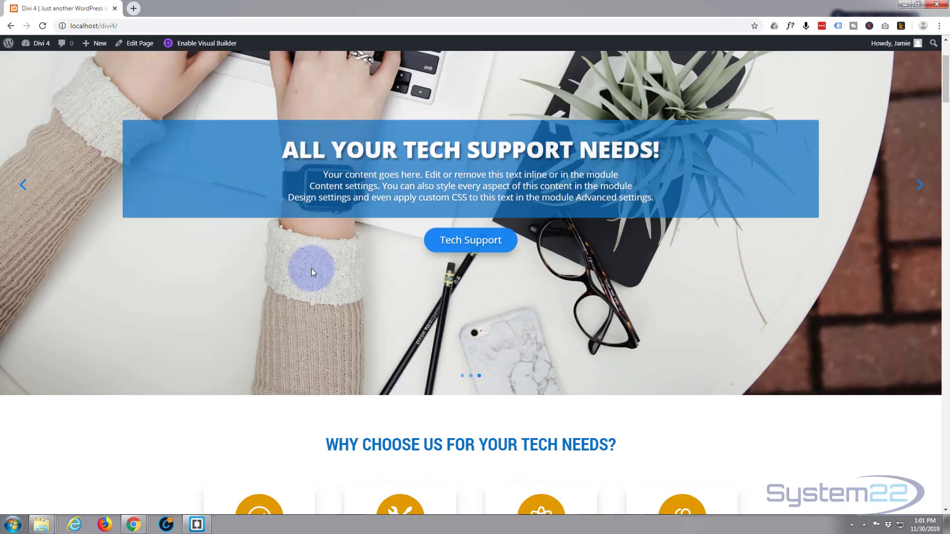
{"action": "scroll", "coordinate": [311, 272], "scroll_direction": "up", "scroll_amount": 1}
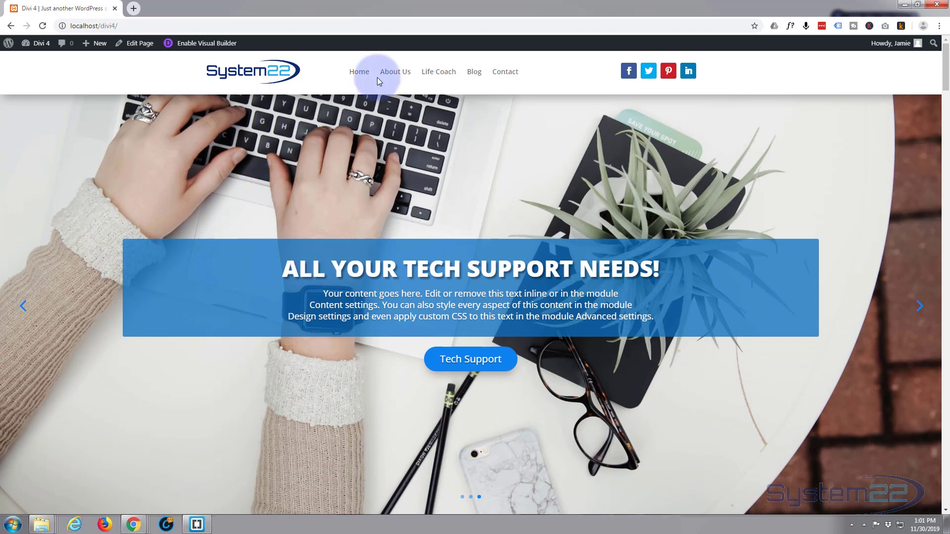
Give the Why Choose Us section the CSS ID 'about' under Advanced > CSS ID & Classes.
{"action": "left_click", "coordinate": [211, 45]}
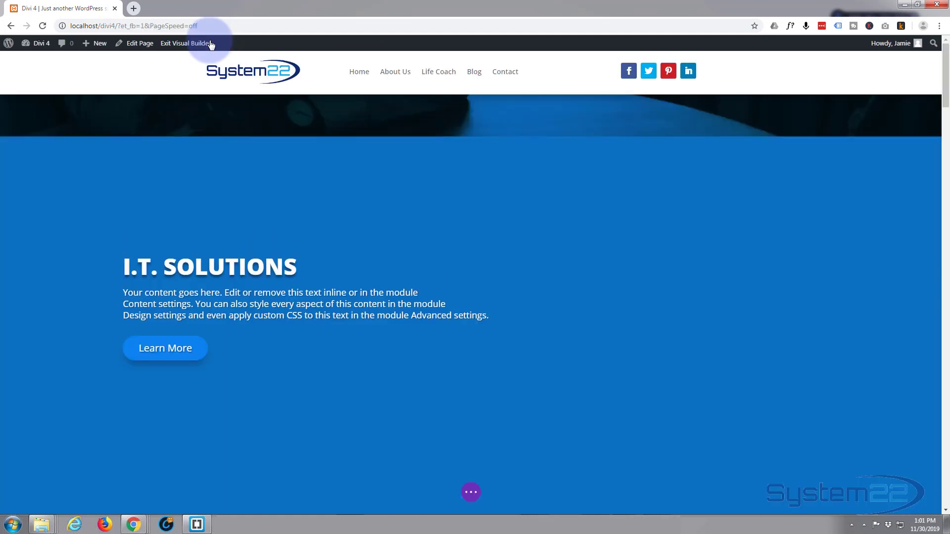
{"action": "scroll", "coordinate": [176, 143], "scroll_direction": "down", "scroll_amount": 2}
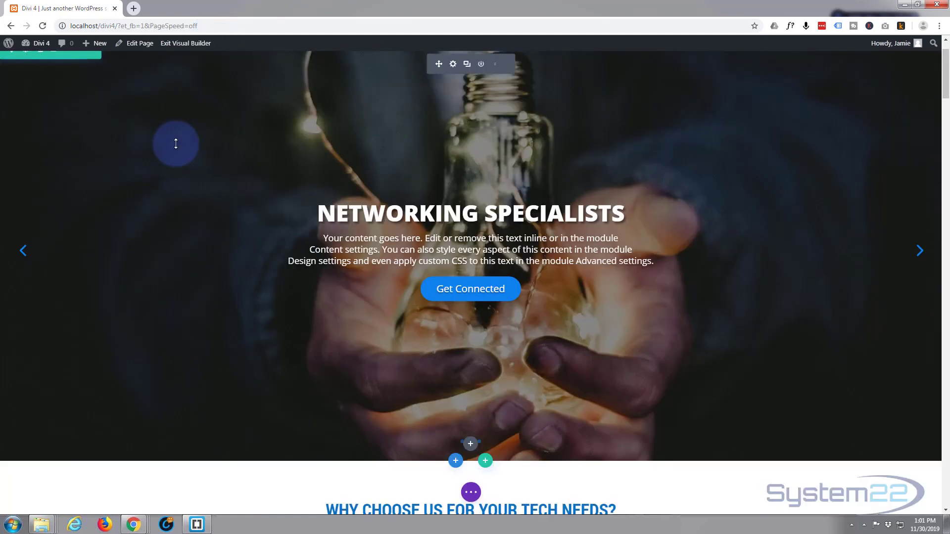
{"action": "scroll", "coordinate": [175, 143], "scroll_direction": "down", "scroll_amount": 3}
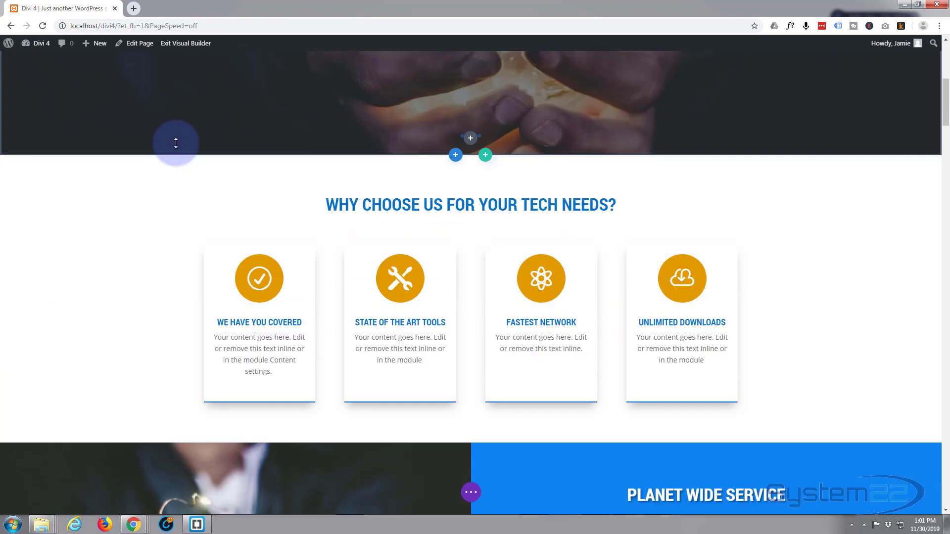
{"action": "scroll", "coordinate": [177, 143], "scroll_direction": "down", "scroll_amount": 1}
{"action": "scroll", "coordinate": [176, 144], "scroll_direction": "down", "scroll_amount": 1}
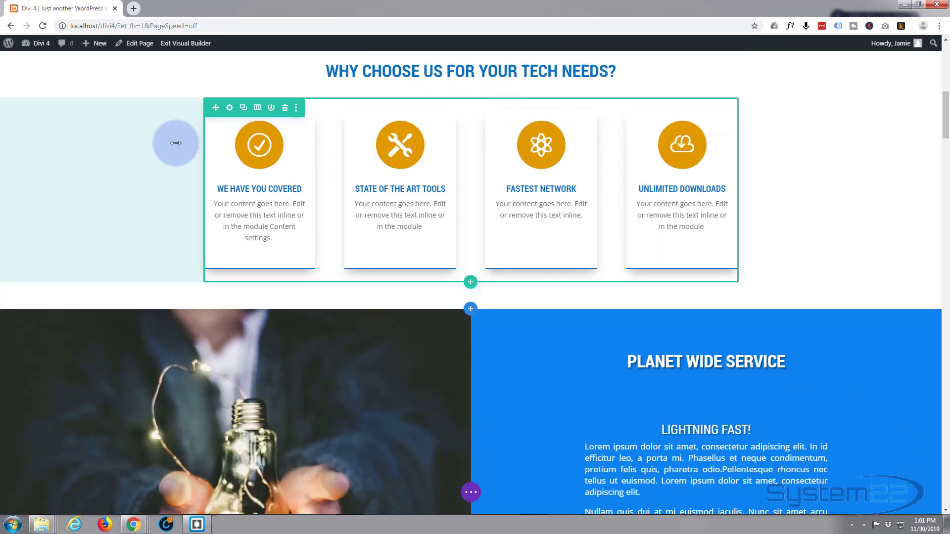
{"action": "scroll", "coordinate": [191, 139], "scroll_direction": "up", "scroll_amount": 1}
{"action": "scroll", "coordinate": [223, 149], "scroll_direction": "up", "scroll_amount": 1}
{"action": "mouse_move", "coordinate": [470, 170]}
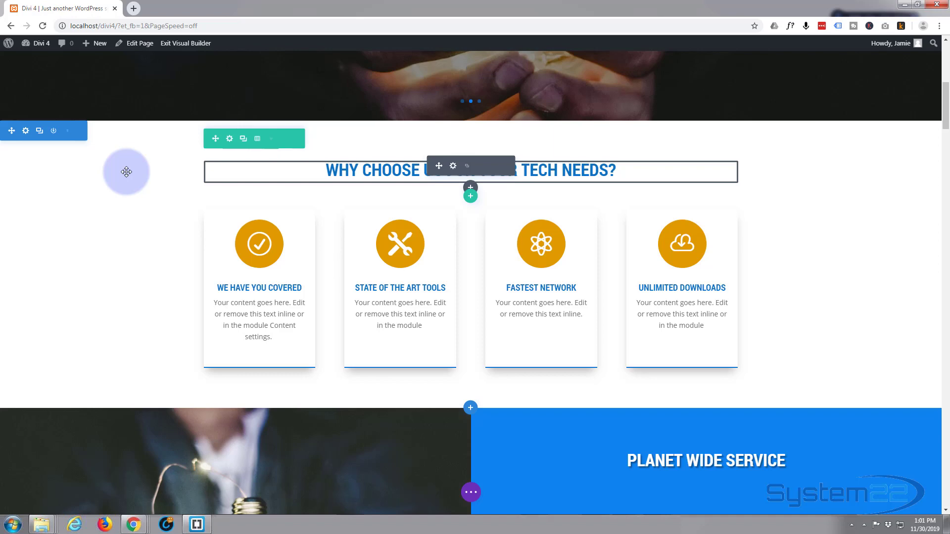
{"action": "scroll", "coordinate": [111, 190], "scroll_direction": "down", "scroll_amount": 1}
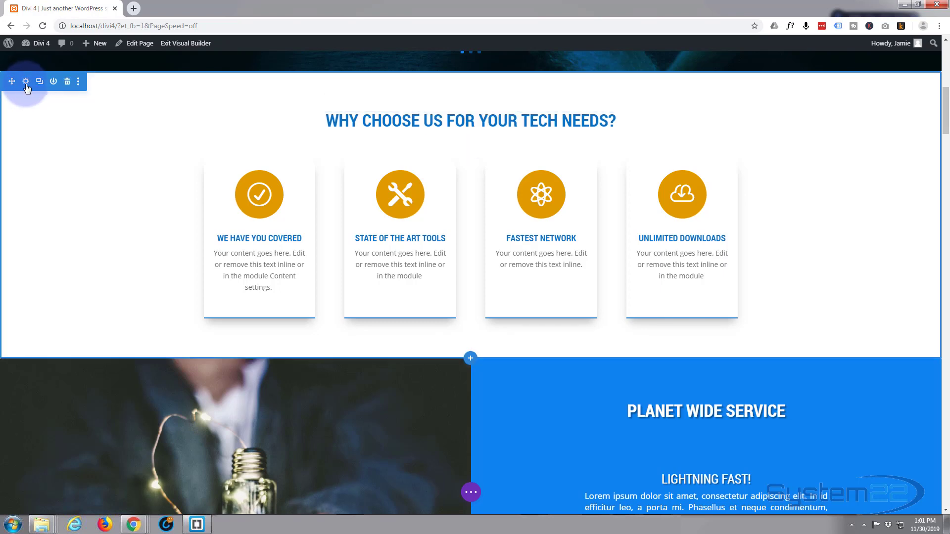
{"action": "left_click", "coordinate": [28, 88]}
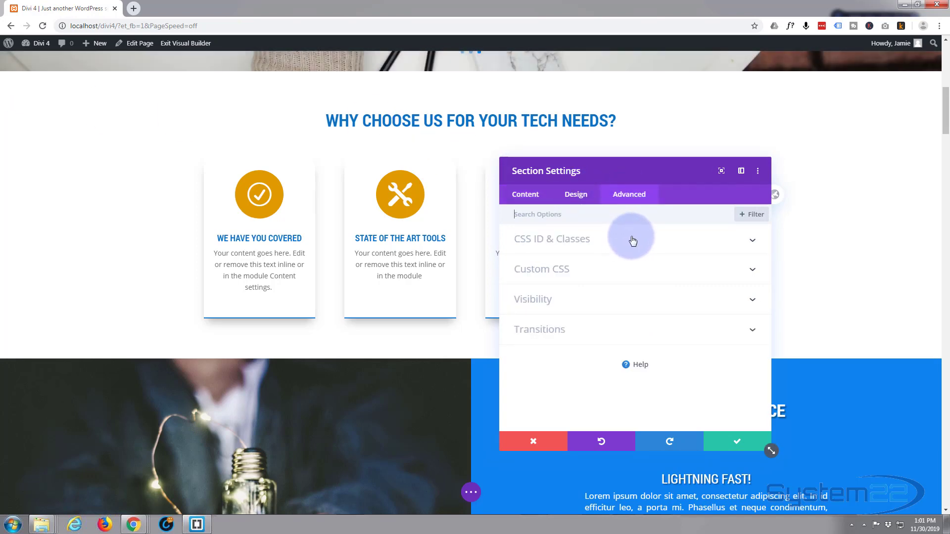
{"action": "left_click", "coordinate": [631, 239]}
{"action": "type", "text": "about"}
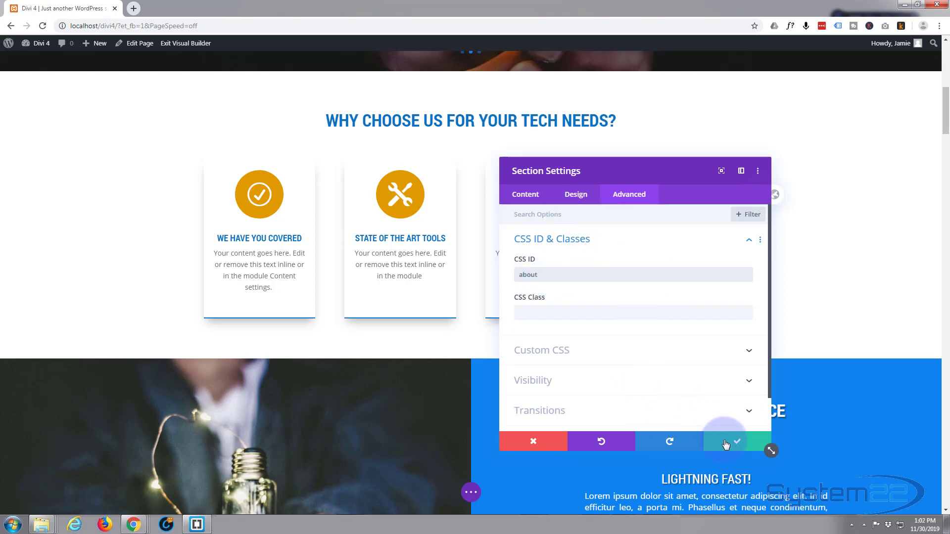
{"action": "left_click", "coordinate": [725, 444]}
{"action": "mouse_move", "coordinate": [541, 245]}
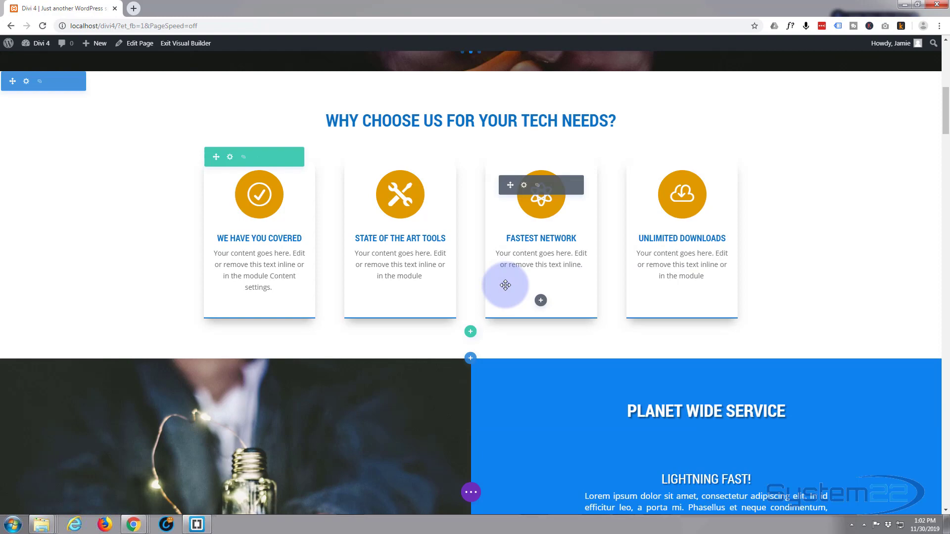
{"action": "scroll", "coordinate": [505, 284], "scroll_direction": "down", "scroll_amount": 2}
{"action": "scroll", "coordinate": [505, 285], "scroll_direction": "down", "scroll_amount": 2}
{"action": "scroll", "coordinate": [505, 284], "scroll_direction": "down", "scroll_amount": 2}
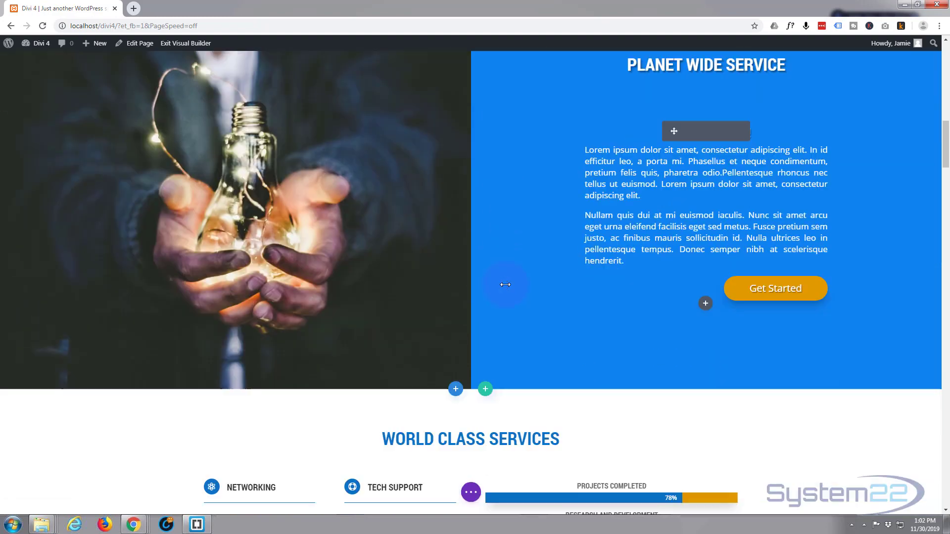
{"action": "scroll", "coordinate": [504, 285], "scroll_direction": "down", "scroll_amount": 2}
{"action": "scroll", "coordinate": [505, 285], "scroll_direction": "down", "scroll_amount": 1}
{"action": "scroll", "coordinate": [503, 282], "scroll_direction": "down", "scroll_amount": 1}
{"action": "scroll", "coordinate": [490, 223], "scroll_direction": "down", "scroll_amount": 1}
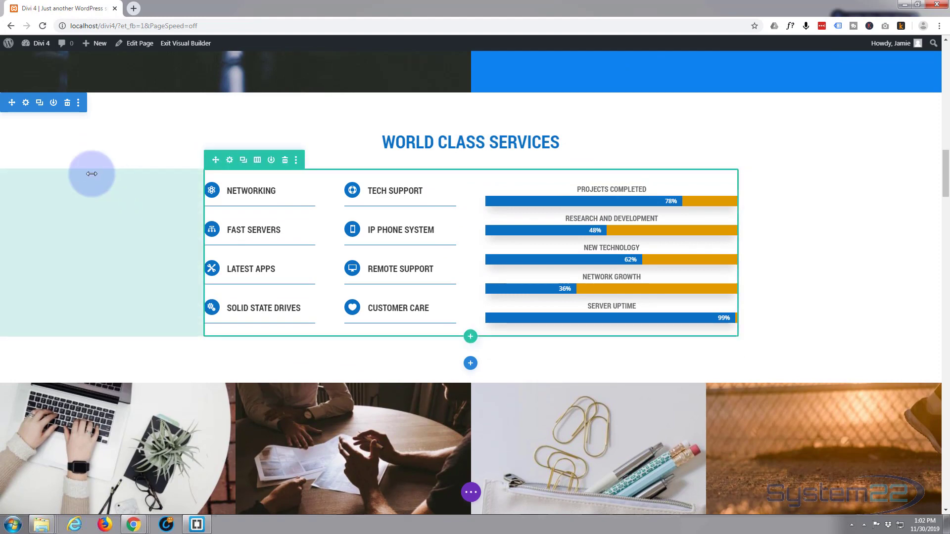
Give the World Class Services section the CSS ID 'services' and confirm.
{"action": "left_click", "coordinate": [26, 103]}
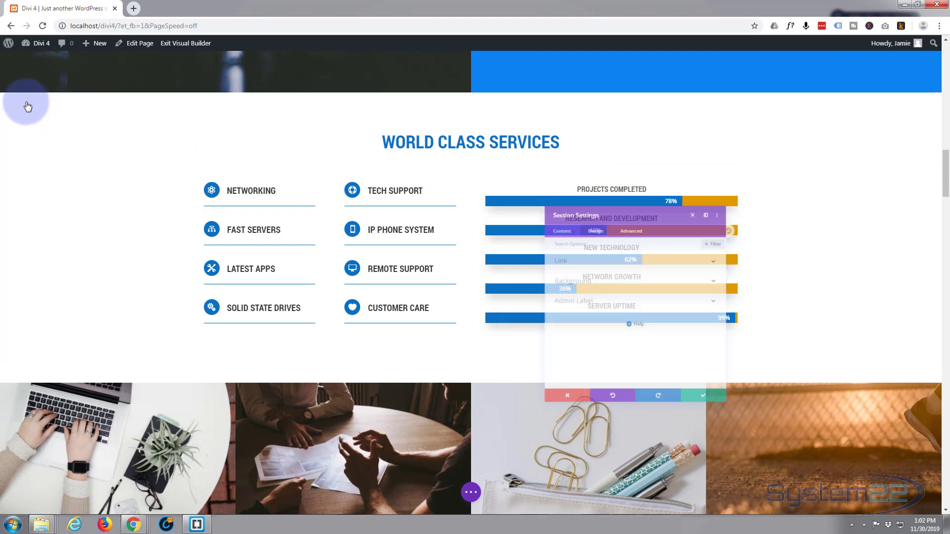
{"action": "left_click", "coordinate": [629, 196]}
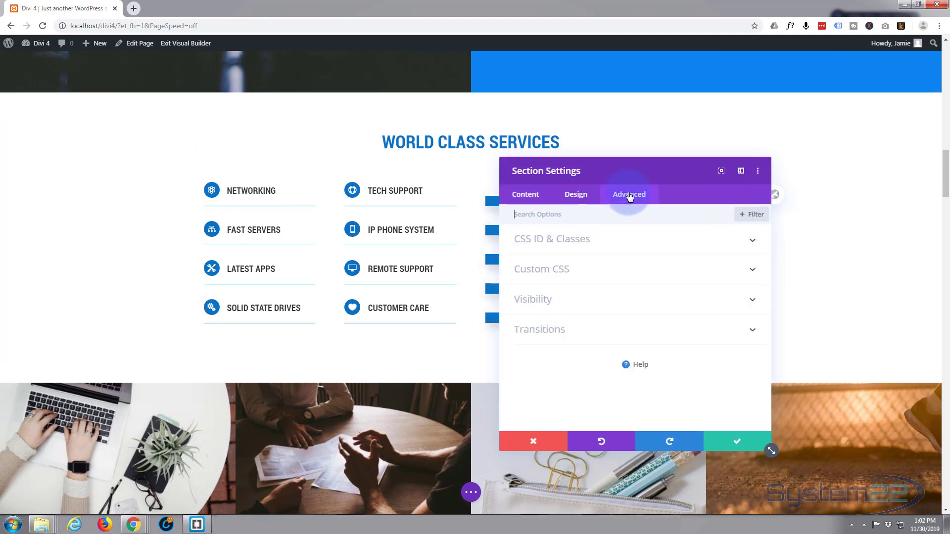
{"action": "left_click", "coordinate": [614, 243]}
{"action": "type", "text": "services"}
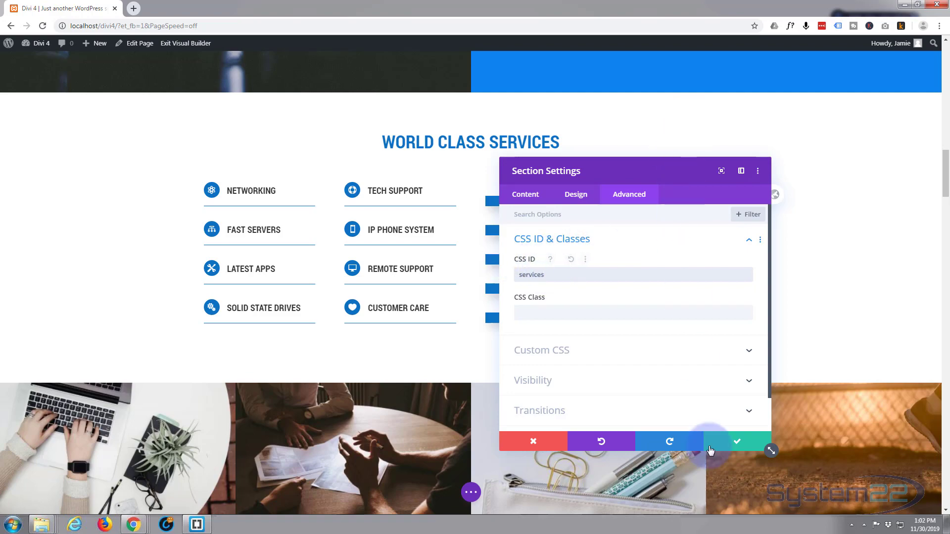
{"action": "left_click", "coordinate": [735, 444]}
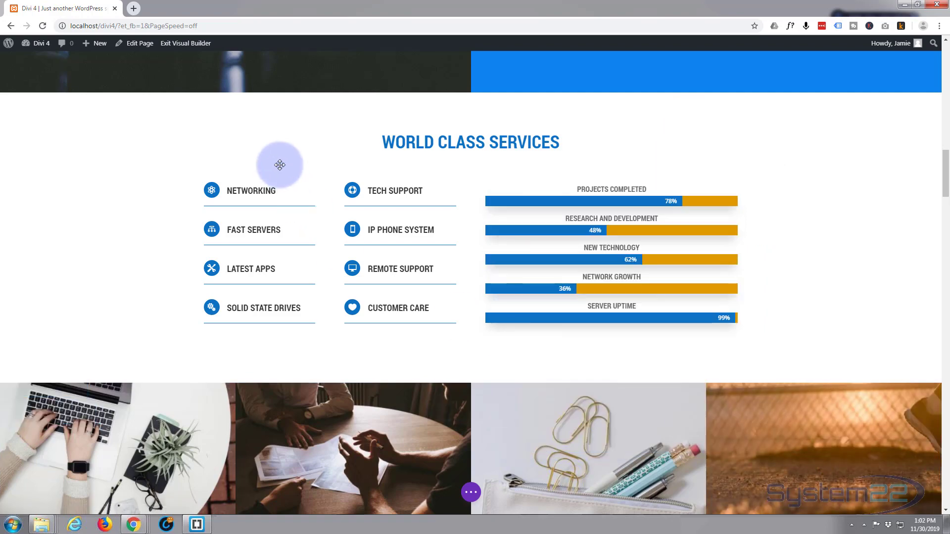
{"action": "scroll", "coordinate": [282, 170], "scroll_direction": "down", "scroll_amount": 2}
{"action": "scroll", "coordinate": [282, 171], "scroll_direction": "down", "scroll_amount": 3}
{"action": "scroll", "coordinate": [282, 169], "scroll_direction": "down", "scroll_amount": 1}
{"action": "scroll", "coordinate": [280, 167], "scroll_direction": "down", "scroll_amount": 1}
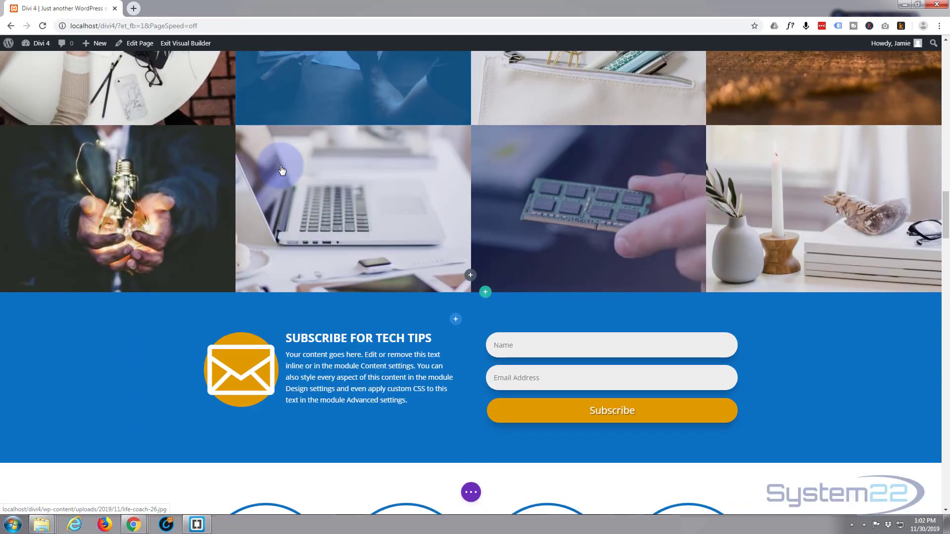
{"action": "scroll", "coordinate": [280, 165], "scroll_direction": "down", "scroll_amount": 2}
{"action": "scroll", "coordinate": [280, 165], "scroll_direction": "down", "scroll_amount": 1}
{"action": "scroll", "coordinate": [280, 165], "scroll_direction": "down", "scroll_amount": 2}
{"action": "scroll", "coordinate": [280, 165], "scroll_direction": "down", "scroll_amount": 2}
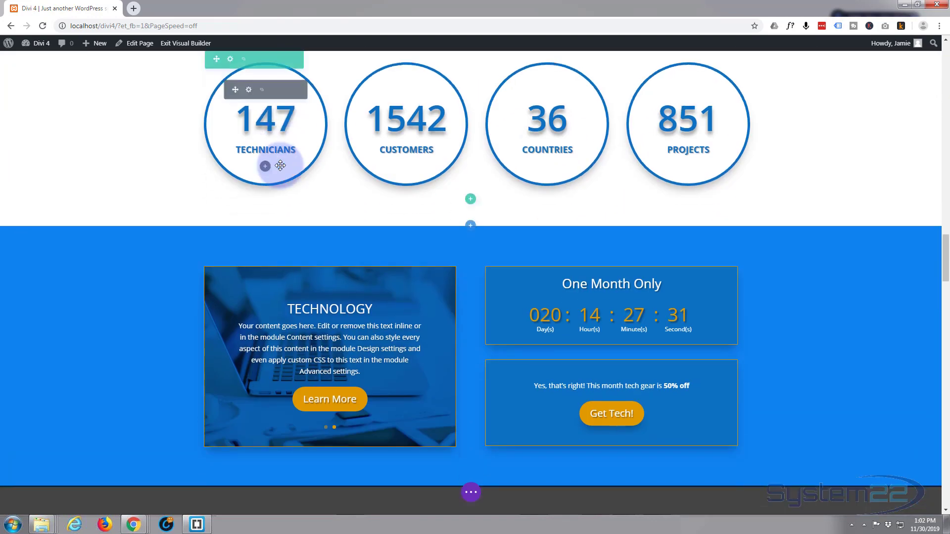
{"action": "scroll", "coordinate": [281, 165], "scroll_direction": "down", "scroll_amount": 1}
{"action": "scroll", "coordinate": [280, 166], "scroll_direction": "down", "scroll_amount": 2}
{"action": "scroll", "coordinate": [171, 198], "scroll_direction": "down", "scroll_amount": 1}
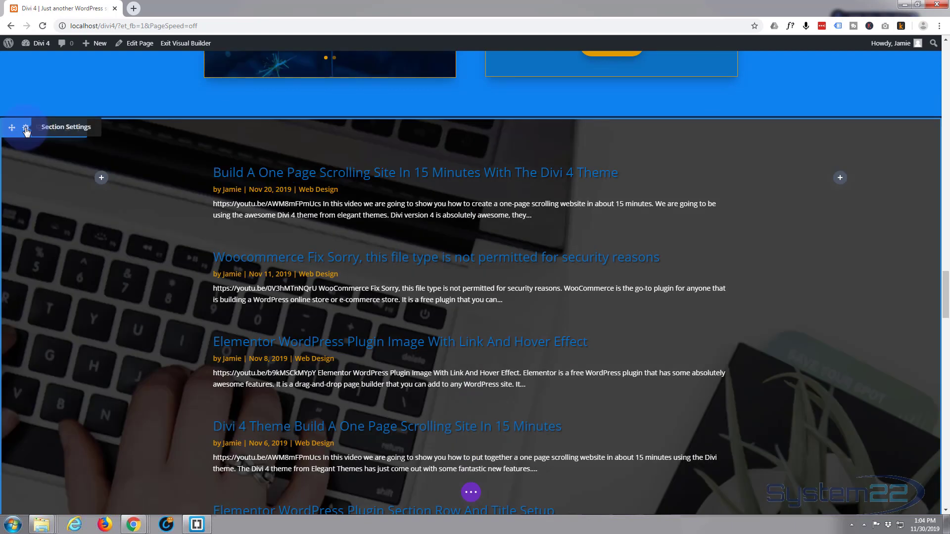
Give the blog posts section the CSS ID 'blog' and confirm.
{"action": "left_click", "coordinate": [25, 127]}
{"action": "left_click", "coordinate": [624, 198]}
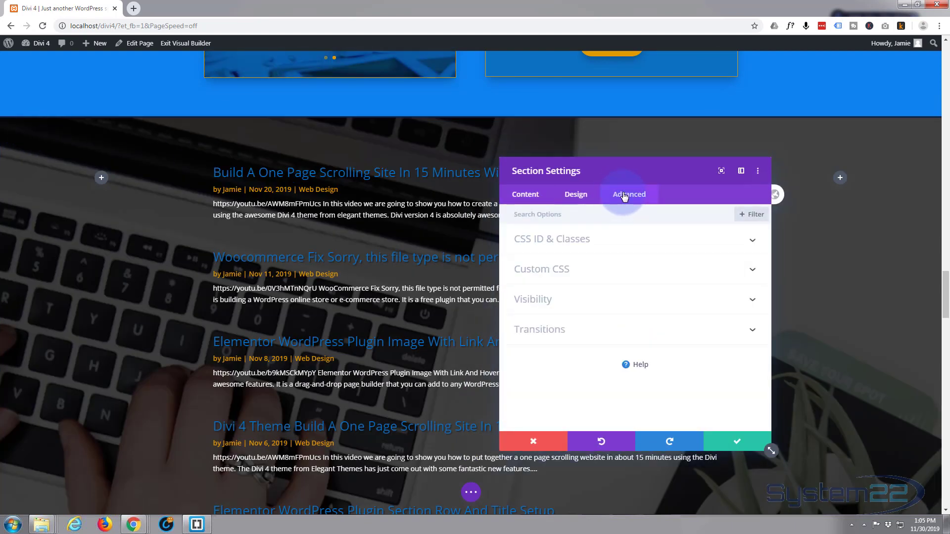
{"action": "left_click", "coordinate": [615, 242]}
{"action": "type", "text": "blog"}
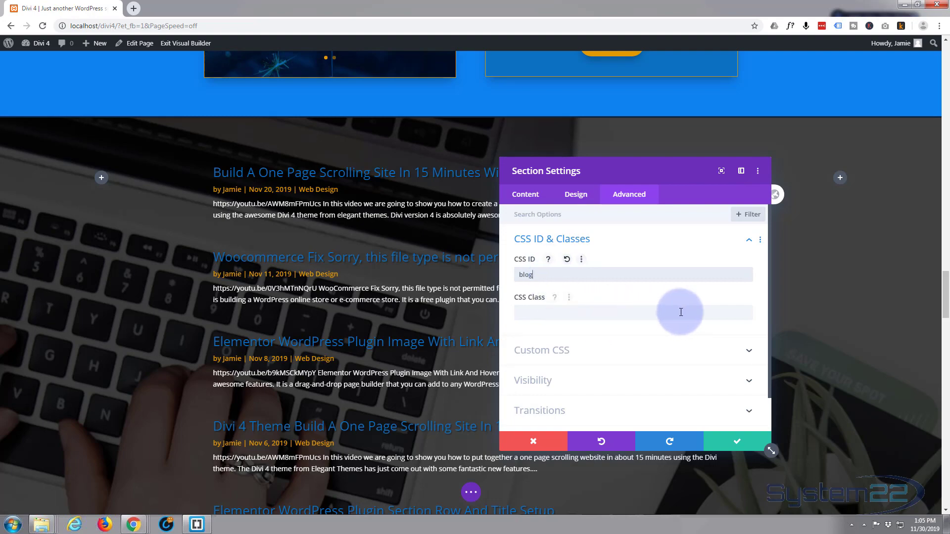
{"action": "left_click", "coordinate": [736, 445]}
{"action": "mouse_move", "coordinate": [469, 319]}
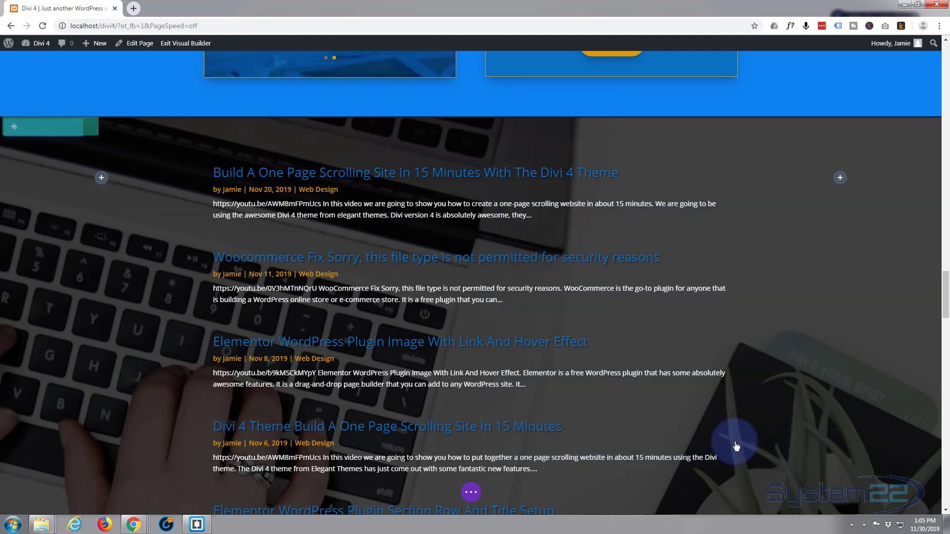
{"action": "scroll", "coordinate": [718, 269], "scroll_direction": "down", "scroll_amount": 2}
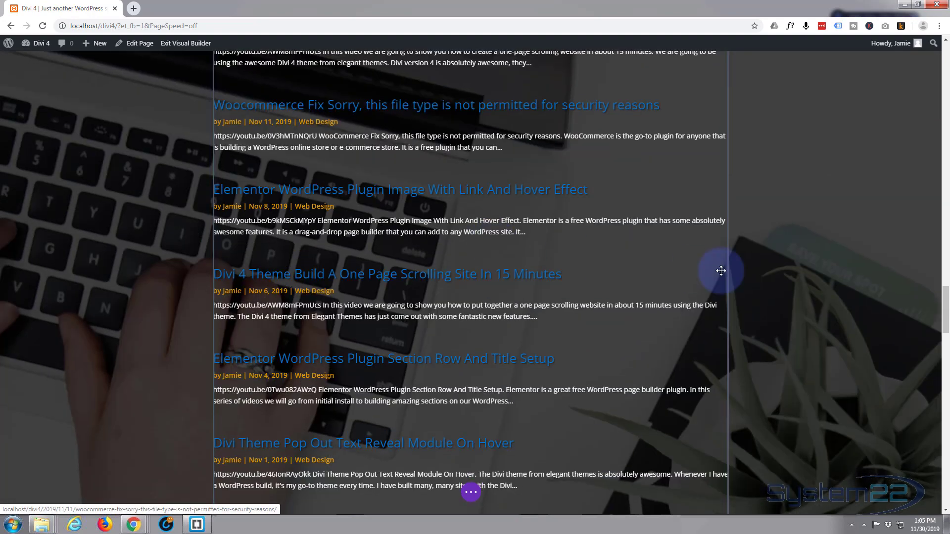
{"action": "scroll", "coordinate": [718, 270], "scroll_direction": "down", "scroll_amount": 2}
{"action": "scroll", "coordinate": [719, 270], "scroll_direction": "down", "scroll_amount": 2}
{"action": "scroll", "coordinate": [718, 270], "scroll_direction": "down", "scroll_amount": 2}
{"action": "scroll", "coordinate": [718, 270], "scroll_direction": "down", "scroll_amount": 4}
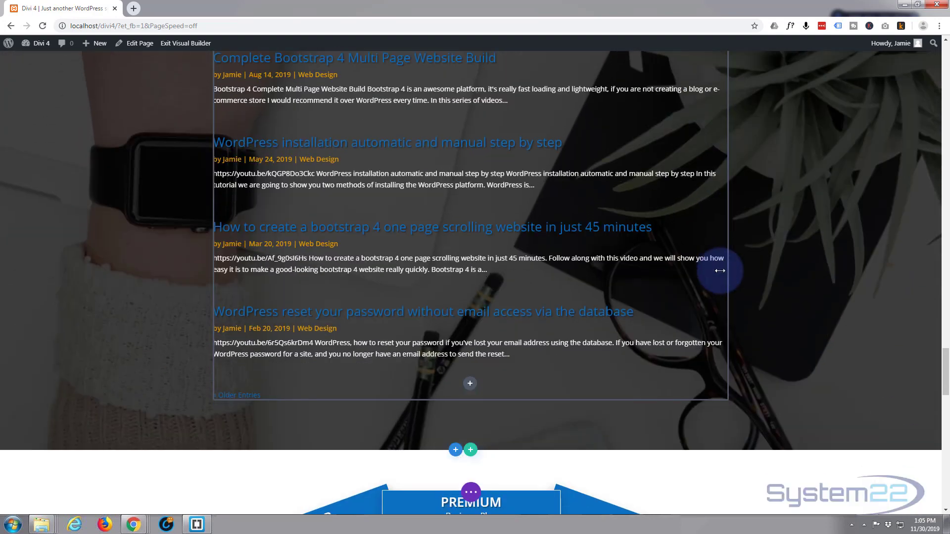
{"action": "scroll", "coordinate": [718, 271], "scroll_direction": "down", "scroll_amount": 2}
{"action": "scroll", "coordinate": [719, 272], "scroll_direction": "down", "scroll_amount": 1}
{"action": "scroll", "coordinate": [719, 271], "scroll_direction": "up", "scroll_amount": 1}
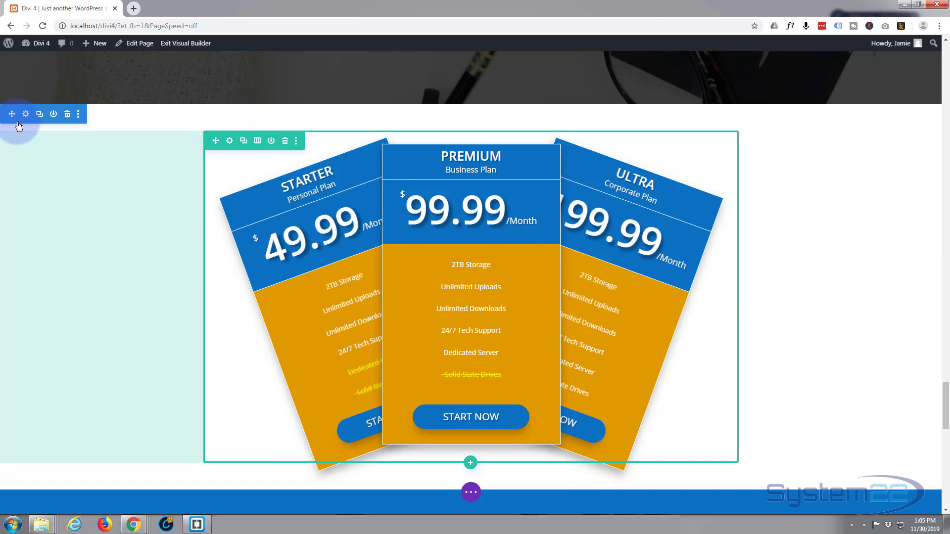
Give the pricing tables section the CSS ID 'price' and confirm.
{"action": "left_click", "coordinate": [26, 116]}
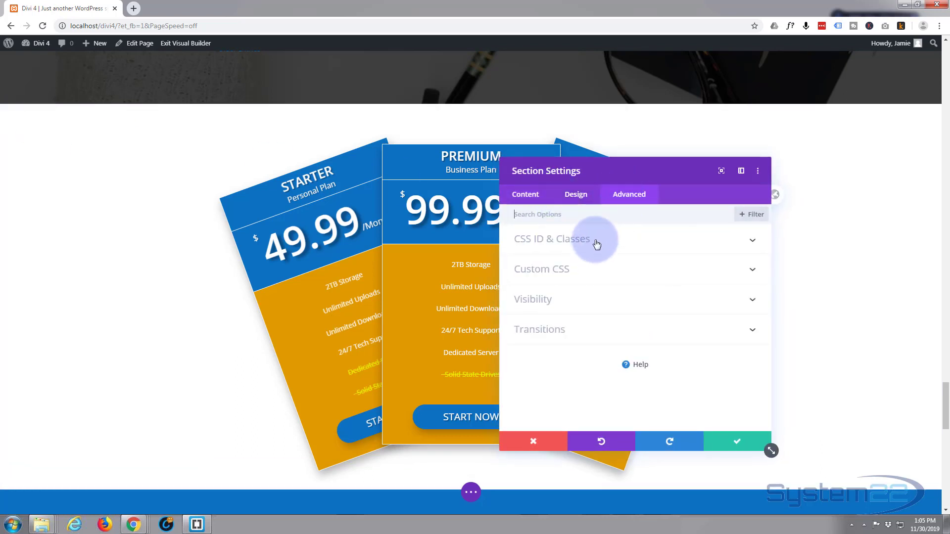
{"action": "left_click", "coordinate": [596, 245]}
{"action": "type", "text": "price"}
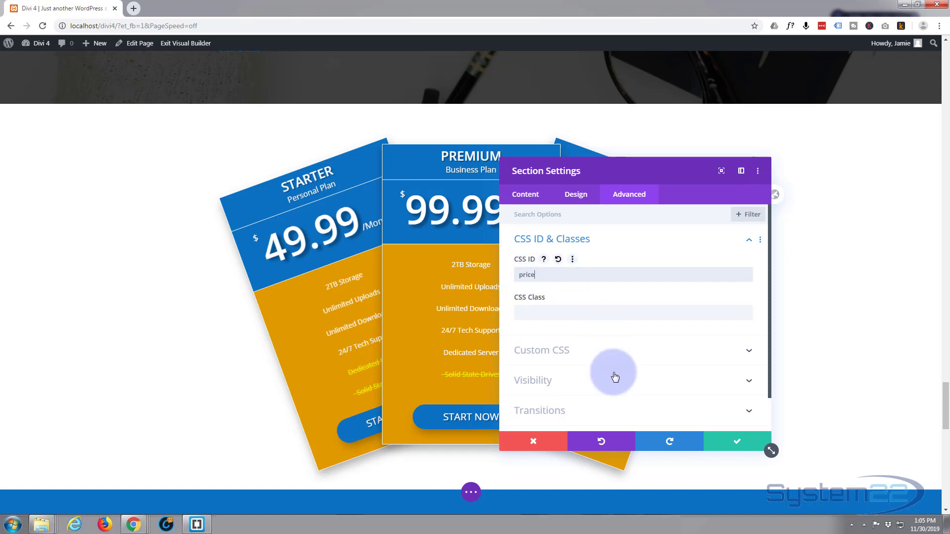
{"action": "left_click", "coordinate": [737, 443]}
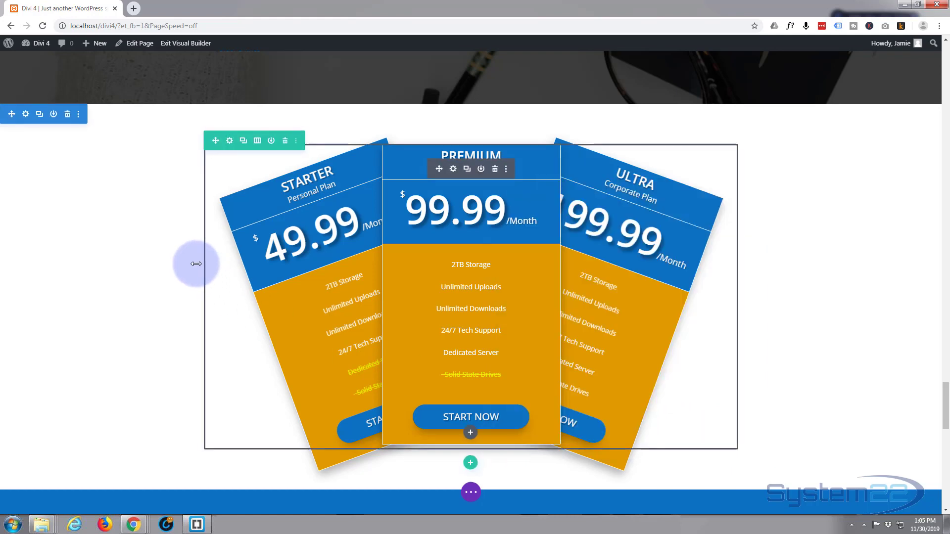
{"action": "scroll", "coordinate": [197, 264], "scroll_direction": "down", "scroll_amount": 2}
{"action": "scroll", "coordinate": [194, 264], "scroll_direction": "down", "scroll_amount": 2}
{"action": "scroll", "coordinate": [193, 264], "scroll_direction": "down", "scroll_amount": 3}
{"action": "scroll", "coordinate": [194, 264], "scroll_direction": "down", "scroll_amount": 1}
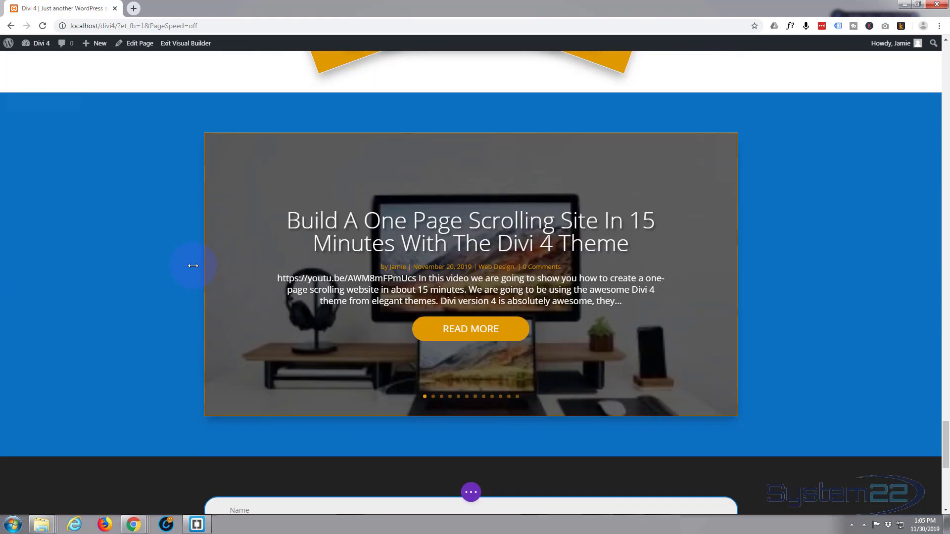
{"action": "scroll", "coordinate": [194, 264], "scroll_direction": "down", "scroll_amount": 4}
{"action": "scroll", "coordinate": [193, 265], "scroll_direction": "down", "scroll_amount": 1}
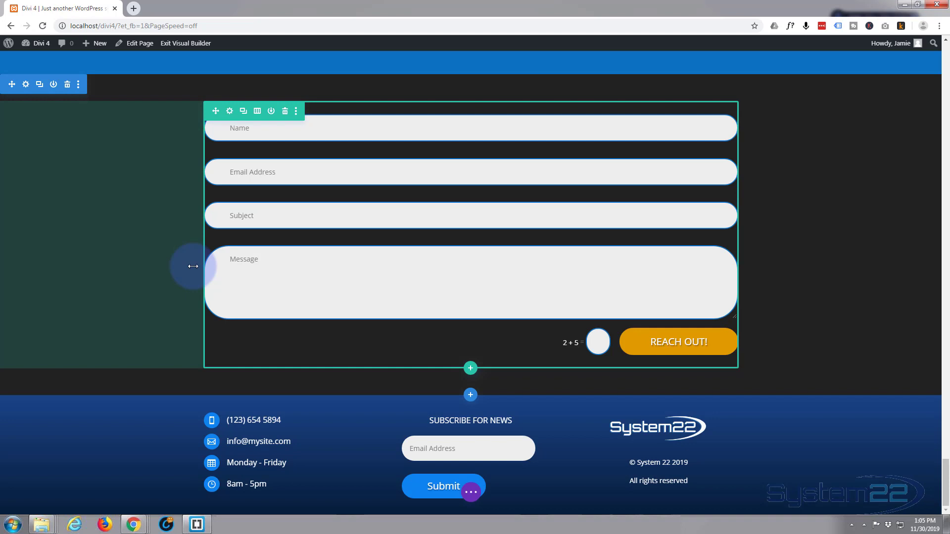
{"action": "scroll", "coordinate": [144, 257], "scroll_direction": "up", "scroll_amount": 1}
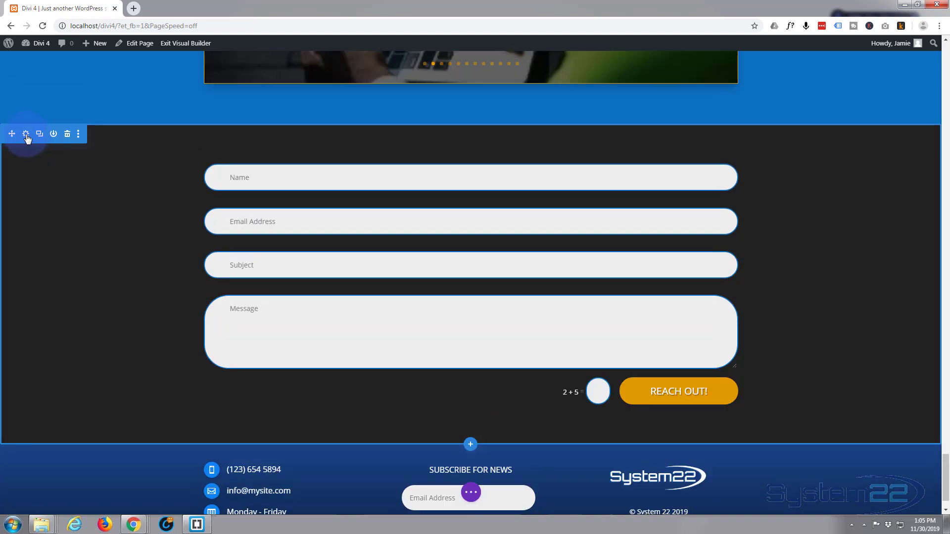
Give the contact form section the CSS ID 'contact' and confirm, closing its settings.
{"action": "left_click", "coordinate": [25, 133]}
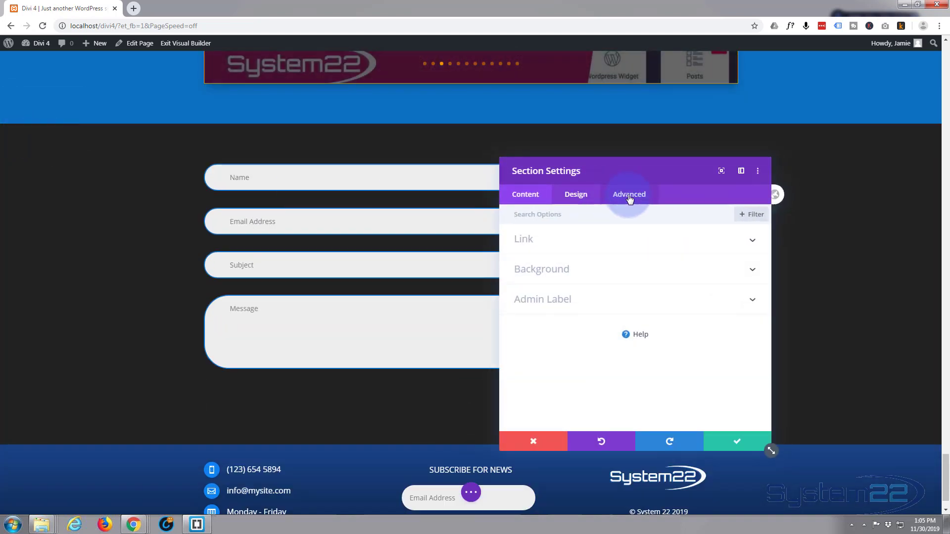
{"action": "left_click", "coordinate": [629, 194]}
{"action": "left_click", "coordinate": [598, 240]}
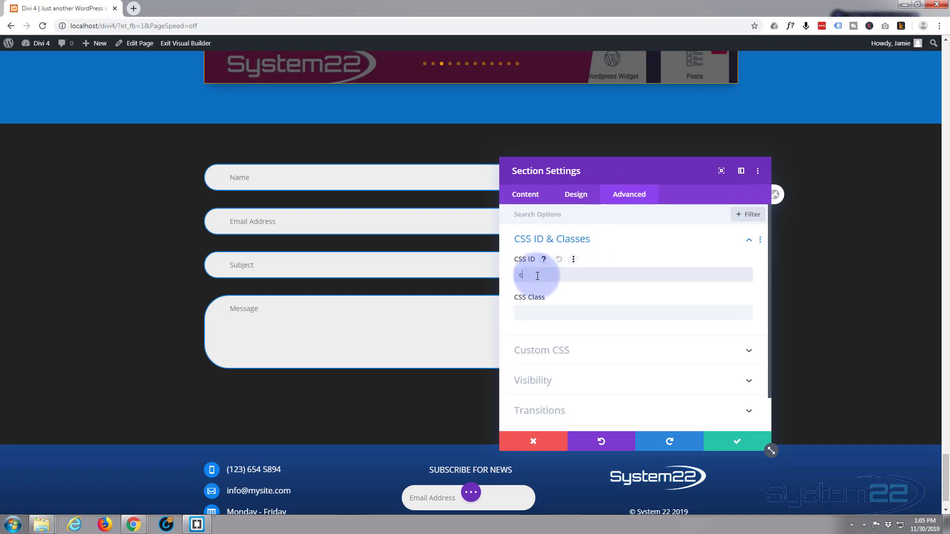
{"action": "type", "text": "ontact"}
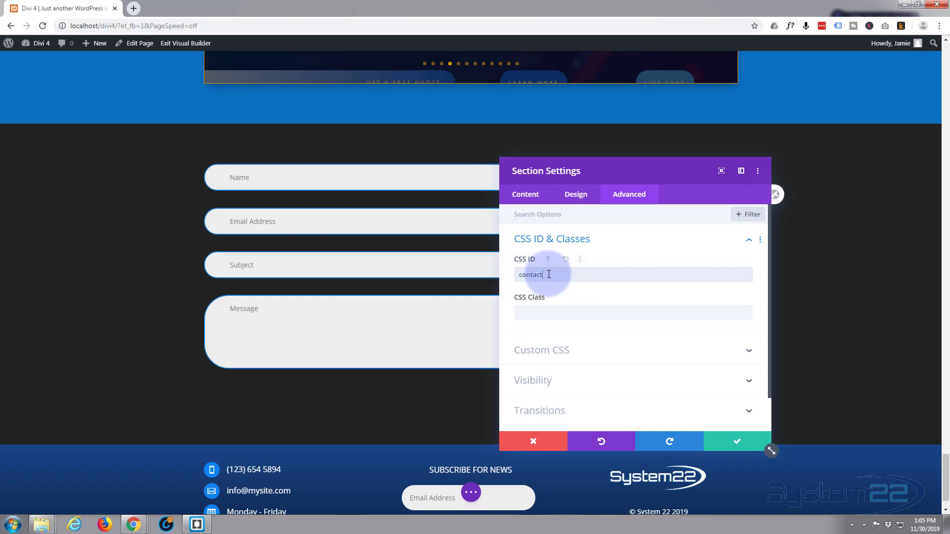
{"action": "left_click", "coordinate": [552, 276]}
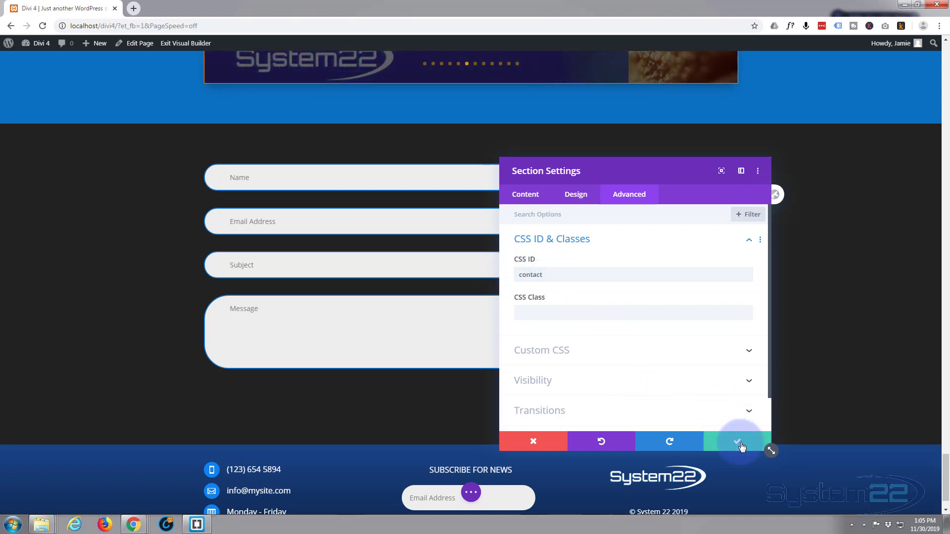
{"action": "left_click", "coordinate": [740, 443]}
{"action": "scroll", "coordinate": [467, 397], "scroll_direction": "up", "scroll_amount": 3}
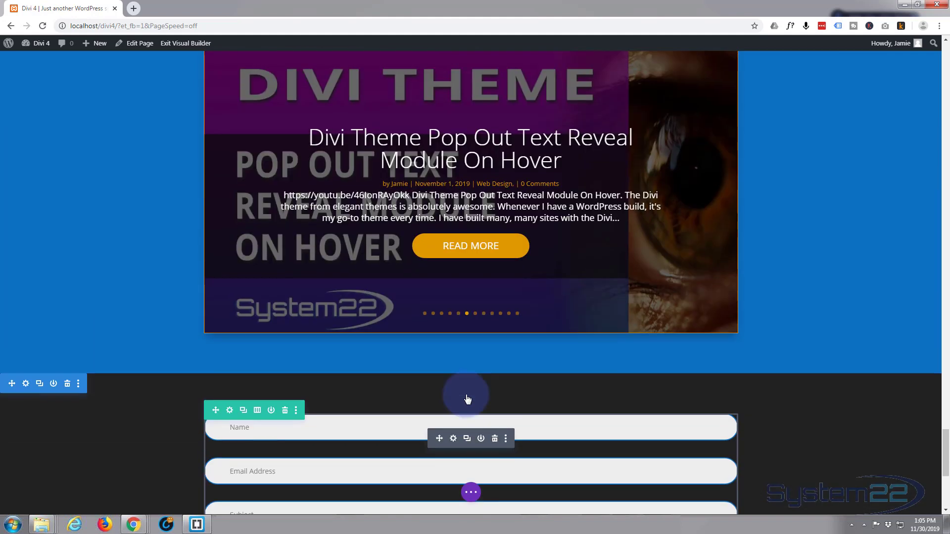
{"action": "scroll", "coordinate": [468, 399], "scroll_direction": "up", "scroll_amount": 3}
{"action": "scroll", "coordinate": [467, 397], "scroll_direction": "up", "scroll_amount": 3}
{"action": "scroll", "coordinate": [468, 392], "scroll_direction": "up", "scroll_amount": 3}
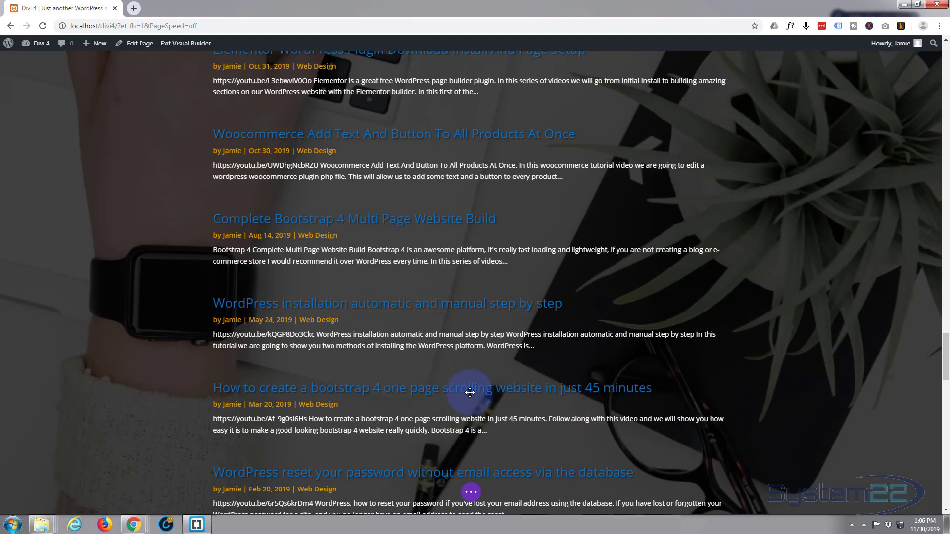
{"action": "scroll", "coordinate": [469, 391], "scroll_direction": "up", "scroll_amount": 7}
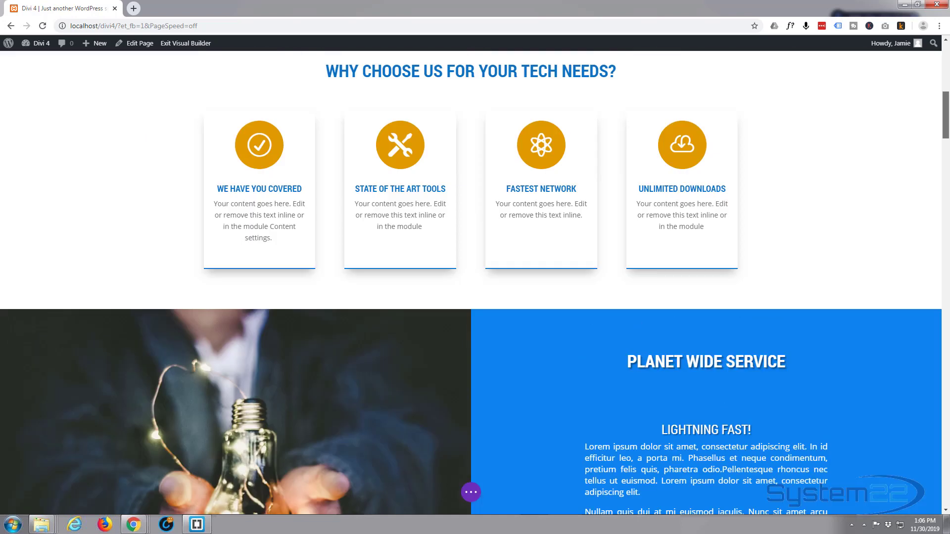
{"action": "left_click_drag", "start_coordinate": [945, 290], "coordinate": [945, 74]}
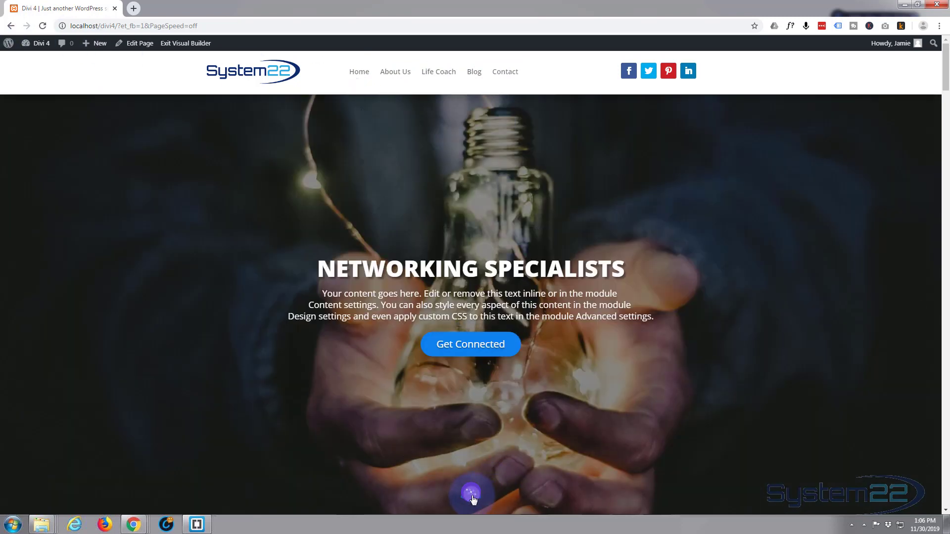
Save the page changes and exit the Visual Builder to the live home page.
{"action": "left_click", "coordinate": [472, 499]}
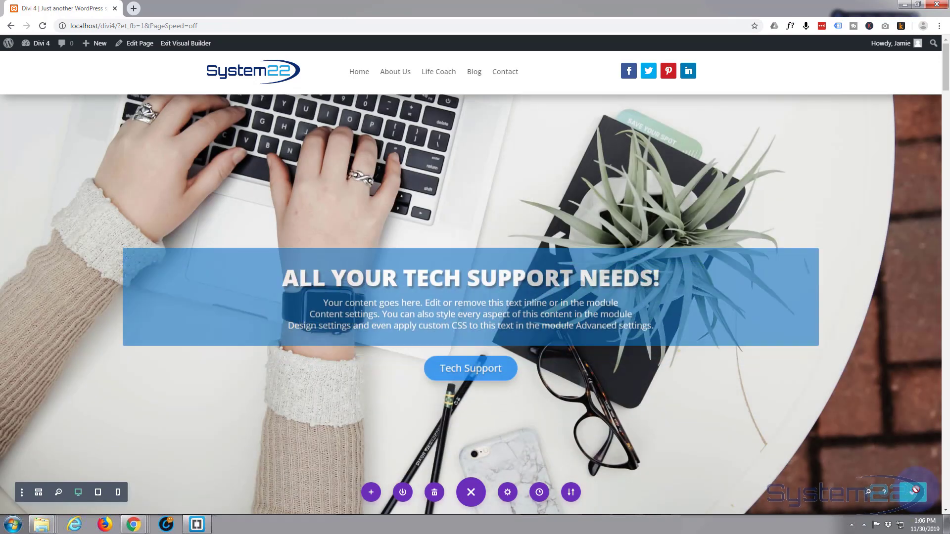
{"action": "left_click", "coordinate": [914, 491]}
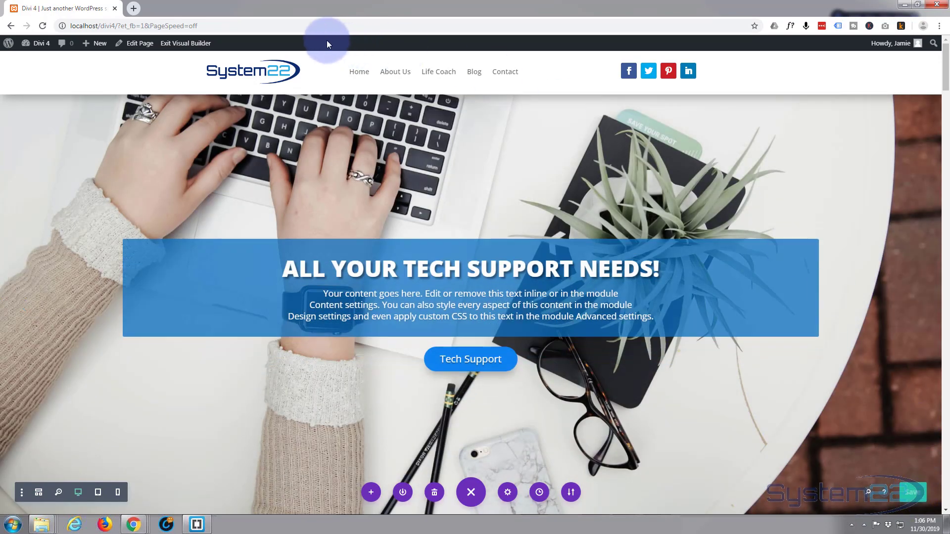
{"action": "left_click", "coordinate": [178, 43]}
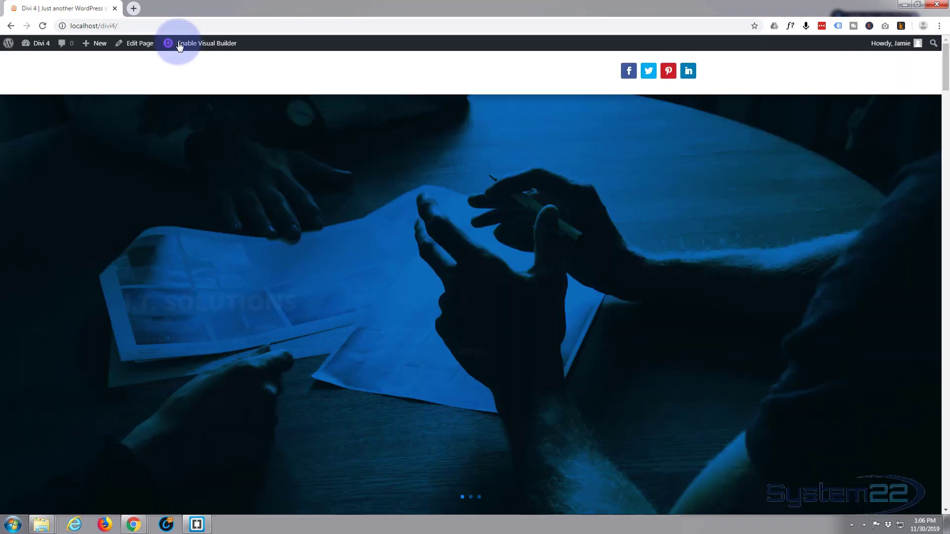
{"action": "mouse_move", "coordinate": [37, 43]}
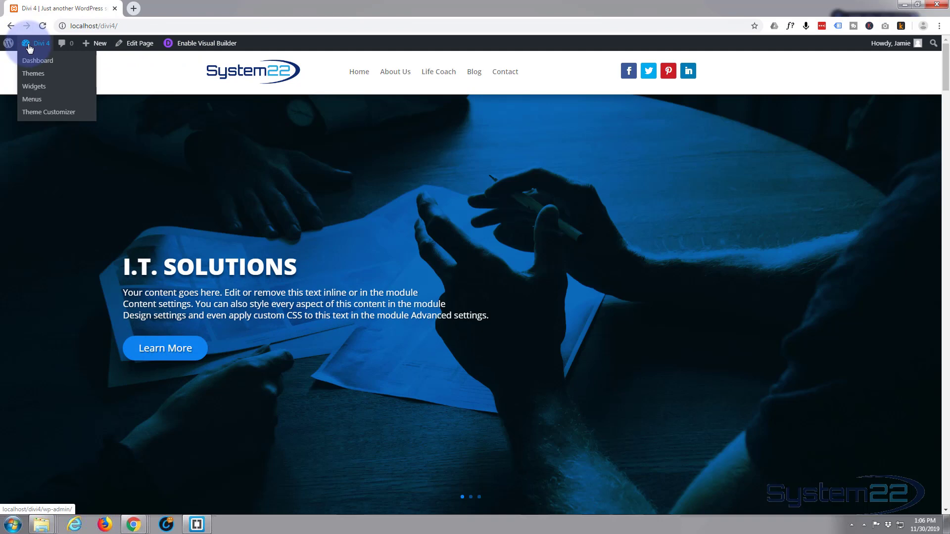
Create a new, empty menu named 'one-page' in Appearance > Menus.
{"action": "left_click", "coordinate": [32, 67]}
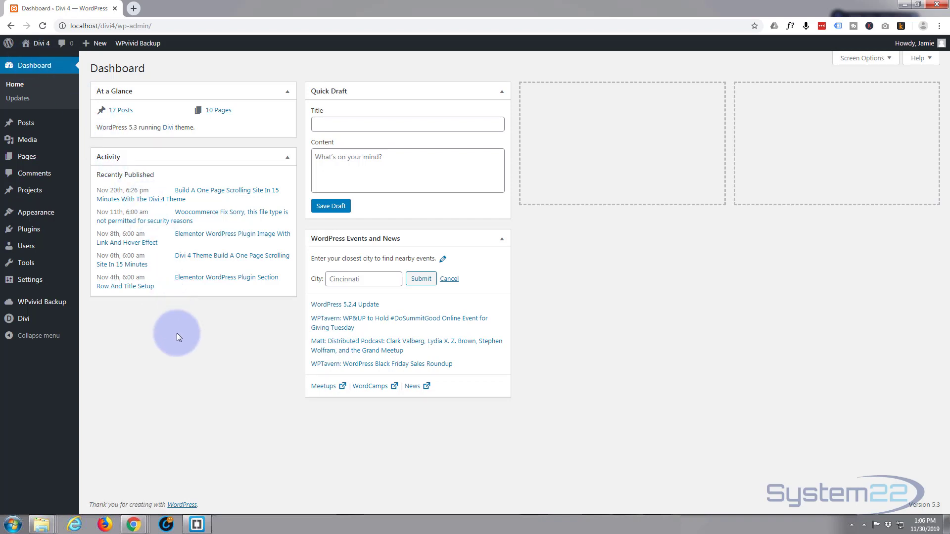
{"action": "mouse_move", "coordinate": [35, 213]}
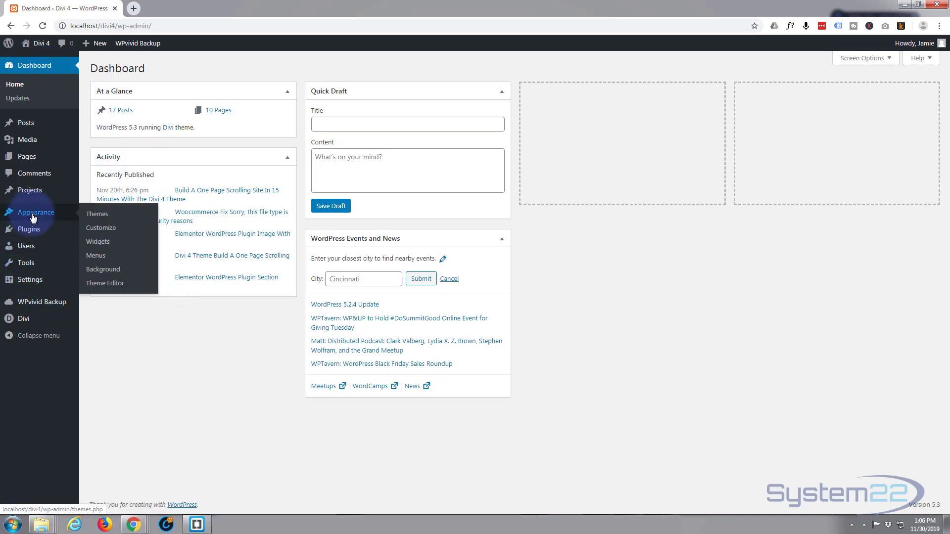
{"action": "left_click", "coordinate": [103, 257]}
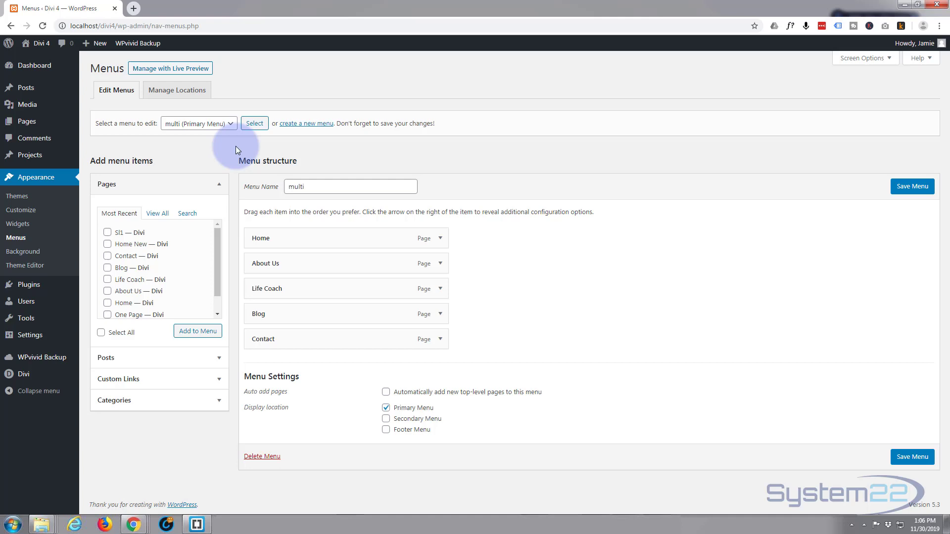
{"action": "left_click", "coordinate": [317, 124]}
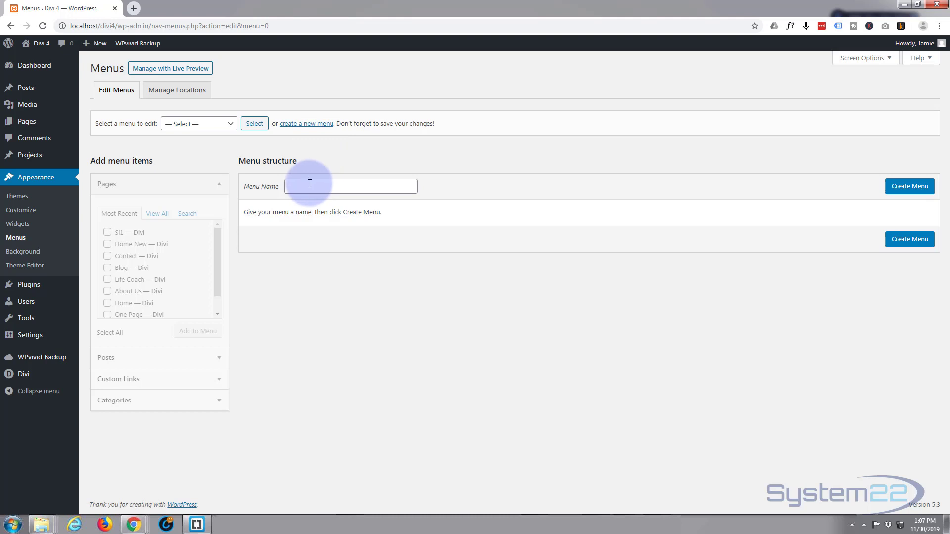
{"action": "left_click", "coordinate": [307, 188]}
{"action": "type", "text": "one-page"}
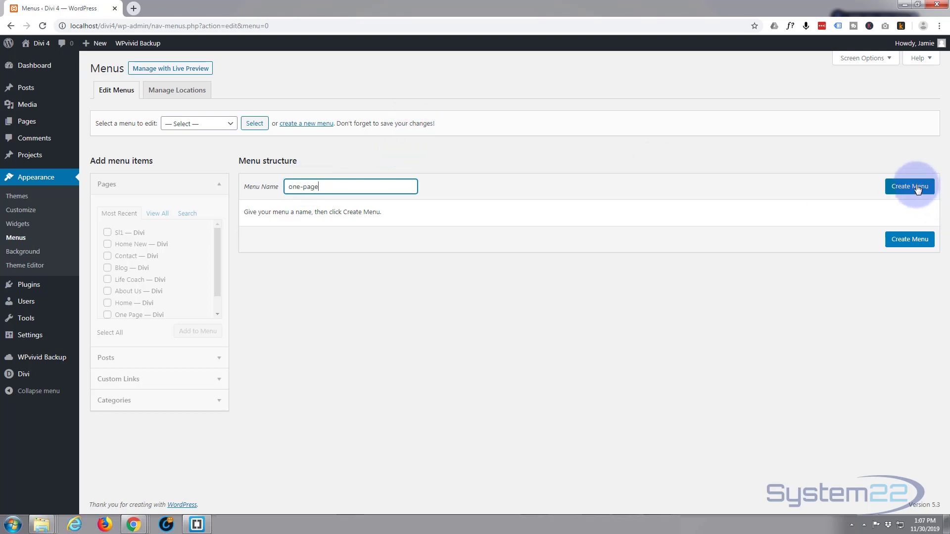
{"action": "left_click", "coordinate": [917, 190]}
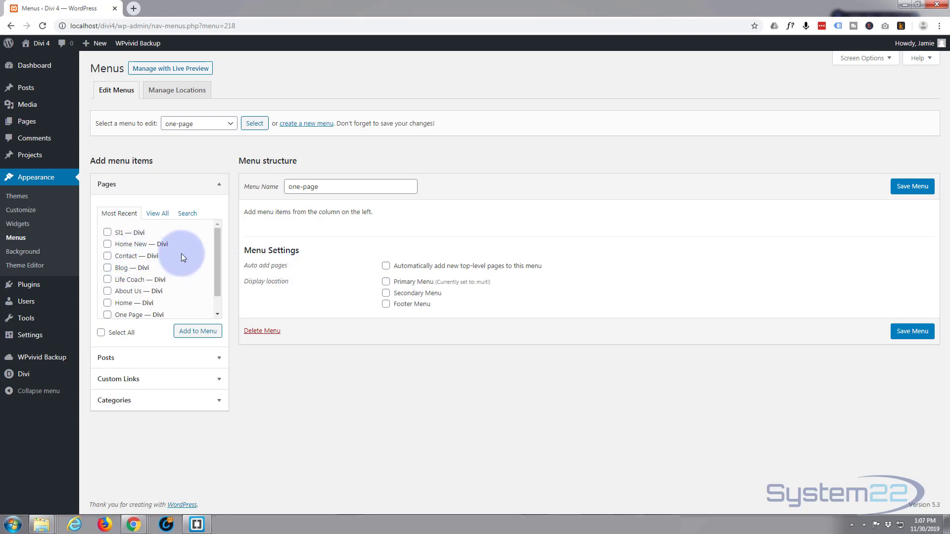
{"action": "left_click_drag", "start_coordinate": [215, 272], "coordinate": [218, 288]}
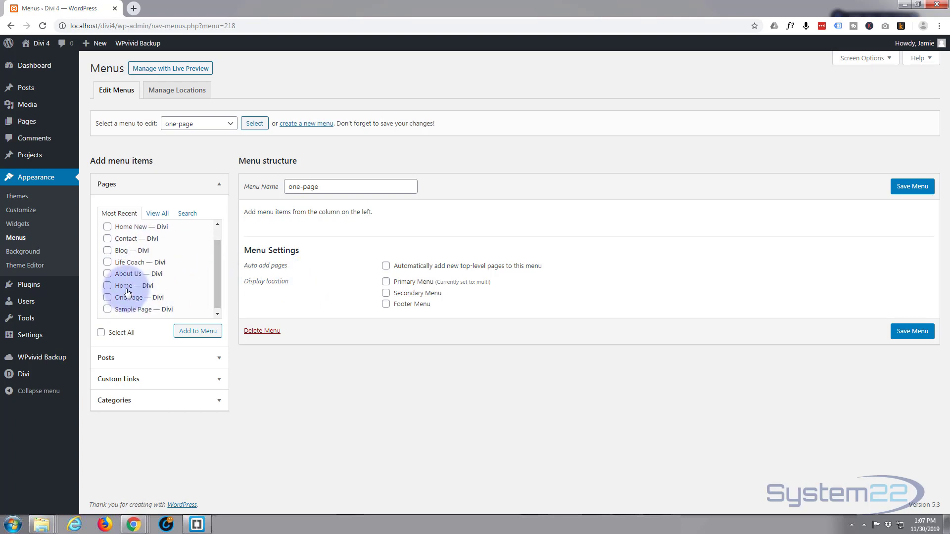
Add the Home page as the first item of the one-page menu.
{"action": "left_click", "coordinate": [107, 285]}
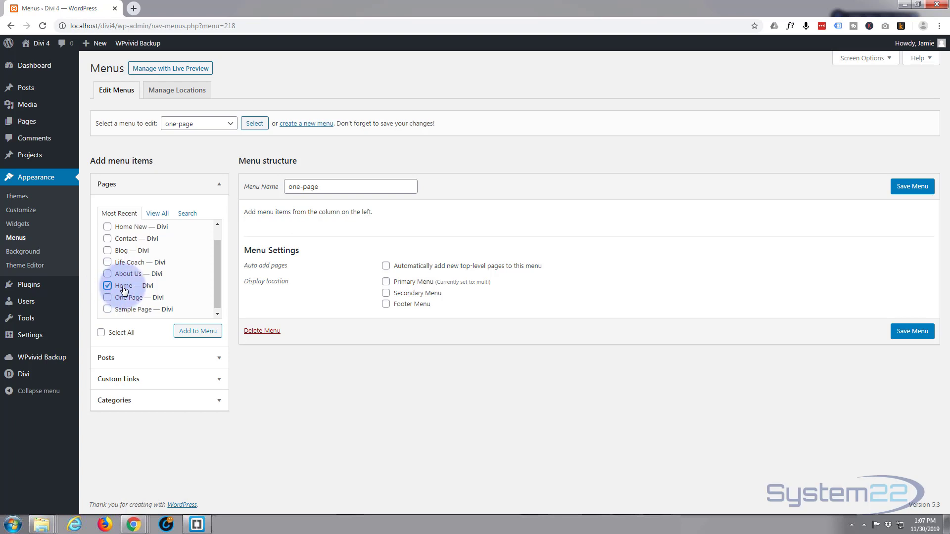
{"action": "left_click", "coordinate": [199, 334]}
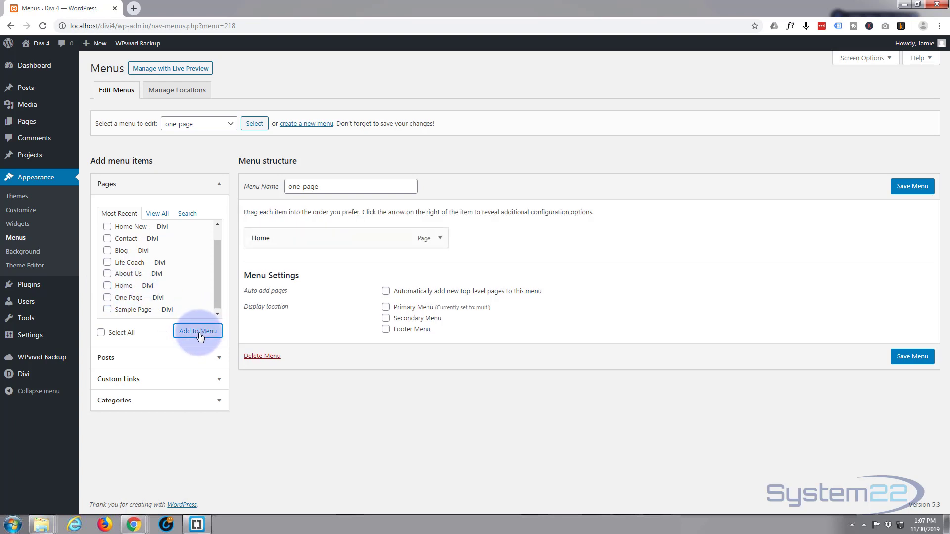
Add a custom link 'About' pointing to #about after Home.
{"action": "left_click", "coordinate": [176, 384]}
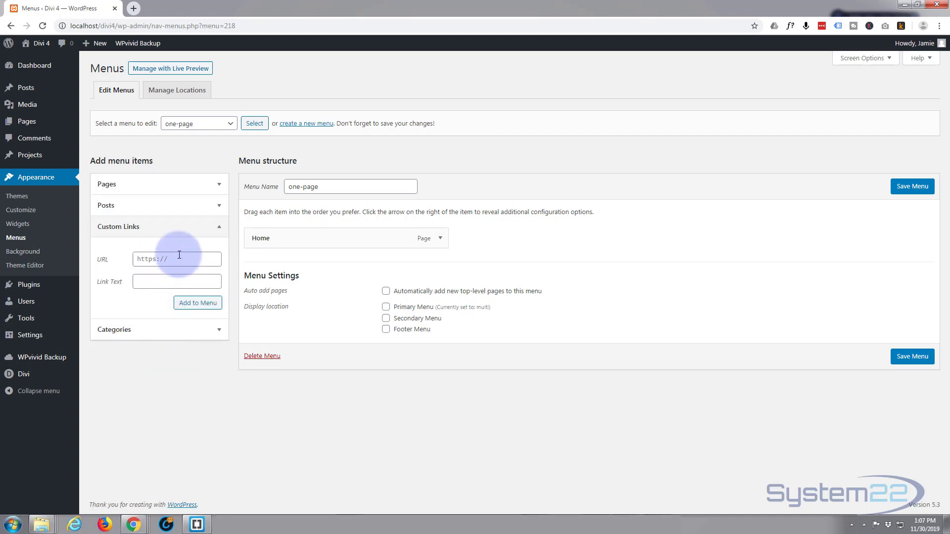
{"action": "left_click", "coordinate": [178, 256]}
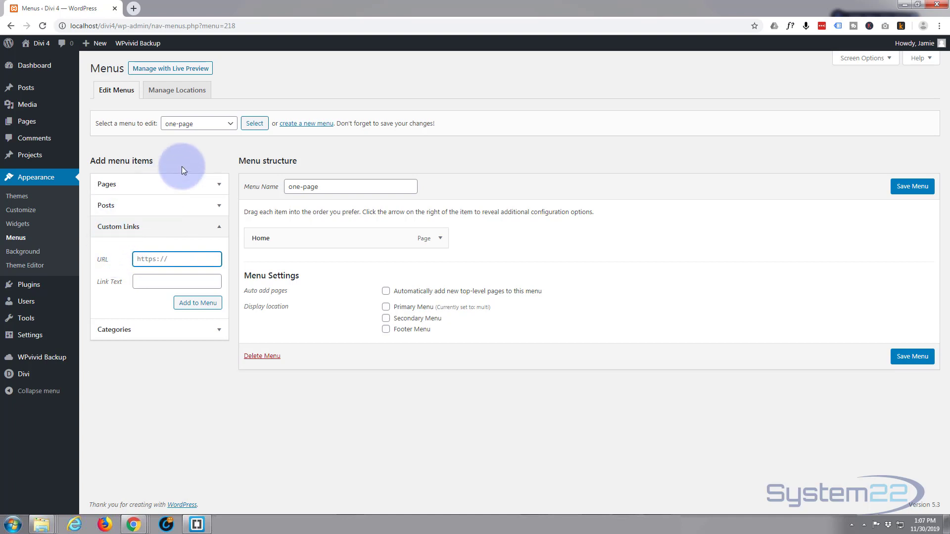
{"action": "type", "text": "#"}
{"action": "type", "text": "abo"}
{"action": "type", "text": "ut"}
{"action": "left_click", "coordinate": [170, 281]}
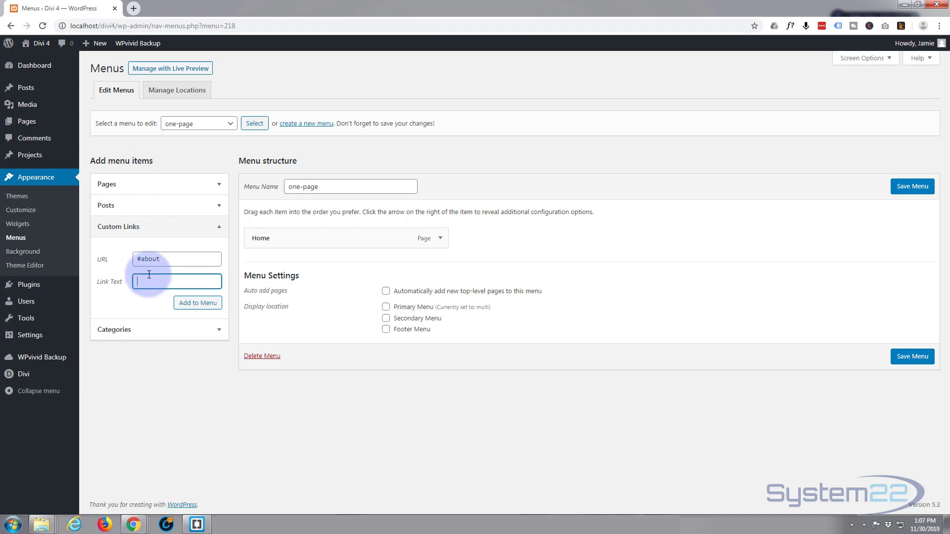
{"action": "type", "text": "About"}
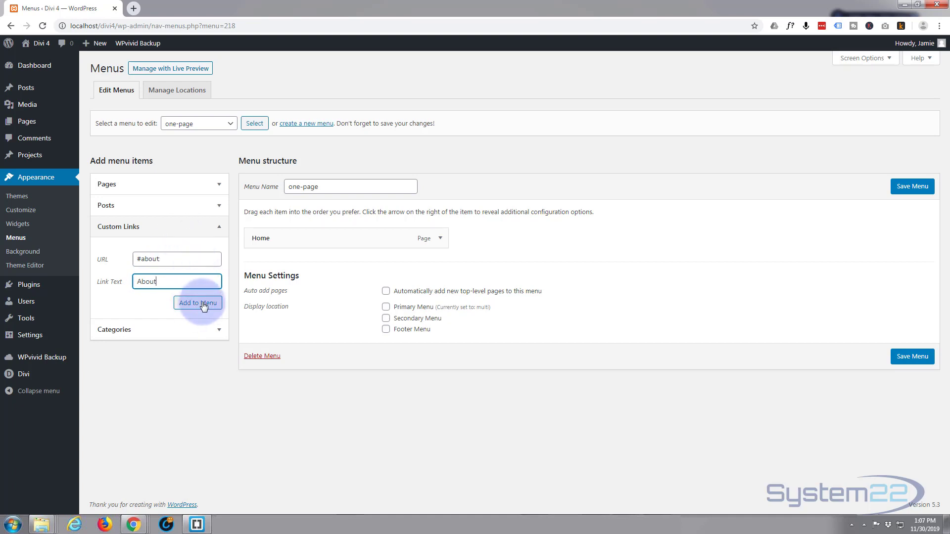
{"action": "left_click", "coordinate": [204, 306]}
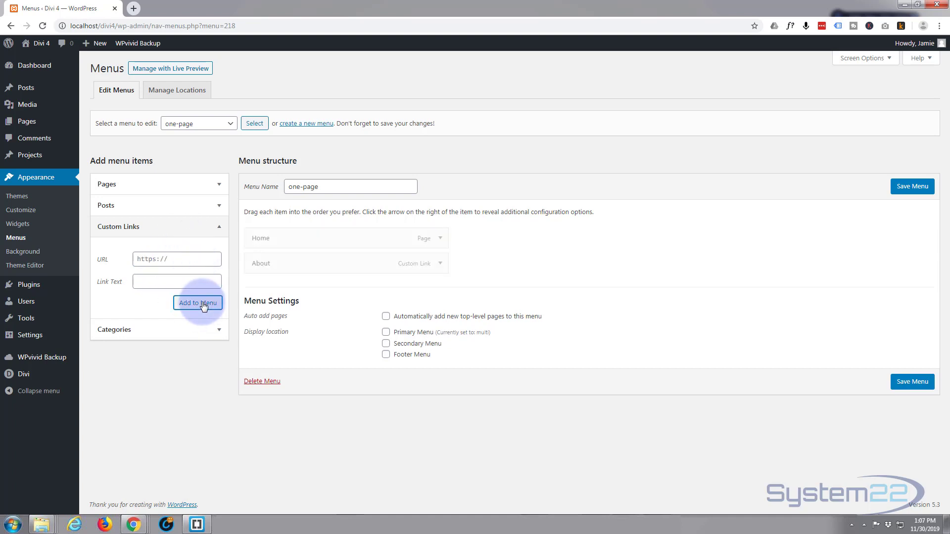
Add a custom link 'Services' pointing to #services below About.
{"action": "left_click", "coordinate": [163, 259]}
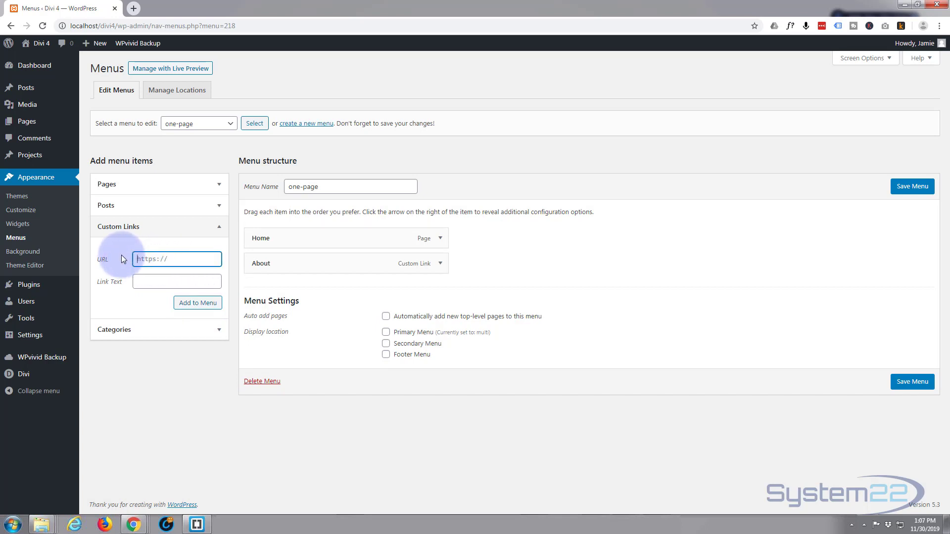
{"action": "type", "text": "#se"}
{"action": "type", "text": "rvic"}
{"action": "type", "text": "es"}
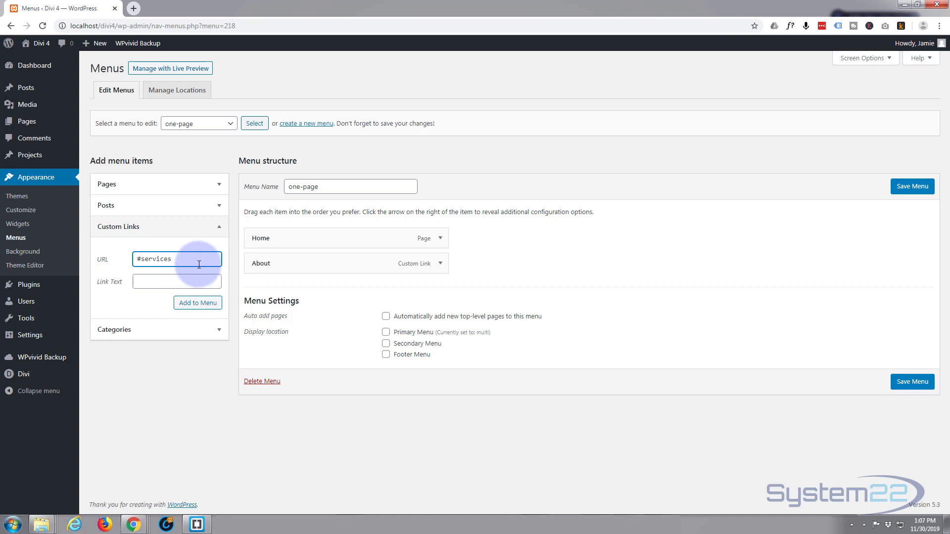
{"action": "left_click", "coordinate": [156, 281]}
{"action": "type", "text": "Service"}
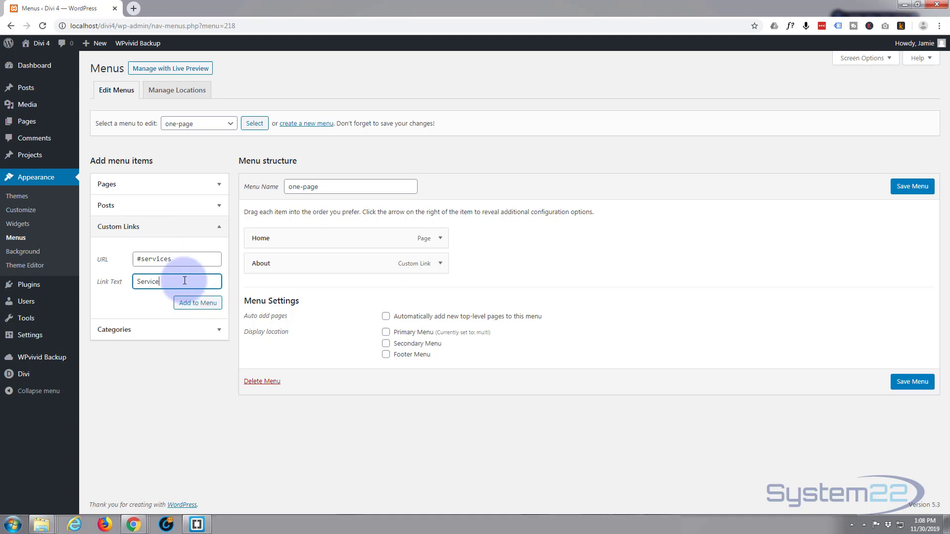
{"action": "type", "text": "s"}
{"action": "left_click", "coordinate": [195, 303]}
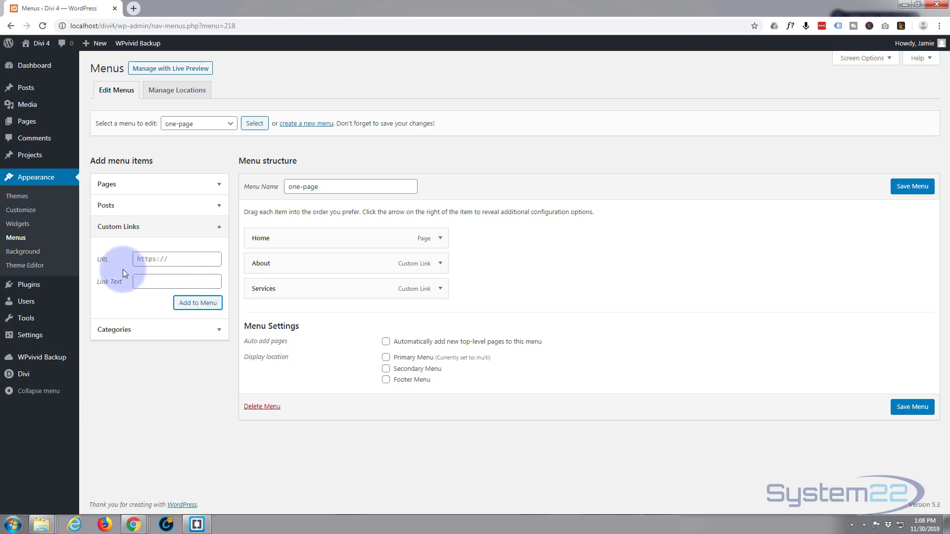
Add a Blog custom link pointing to #blog to the menu.
{"action": "left_click", "coordinate": [163, 259]}
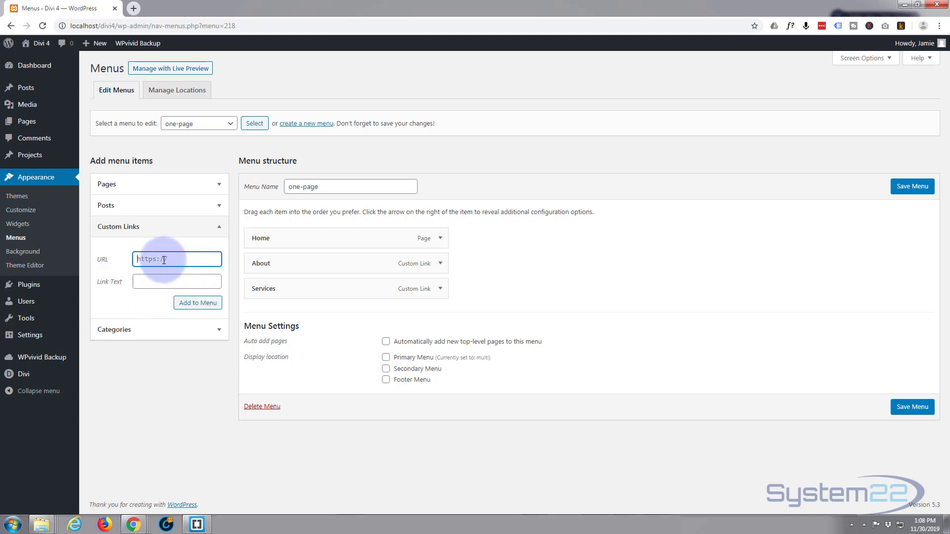
{"action": "type", "text": "#blog"}
{"action": "left_click", "coordinate": [139, 281]}
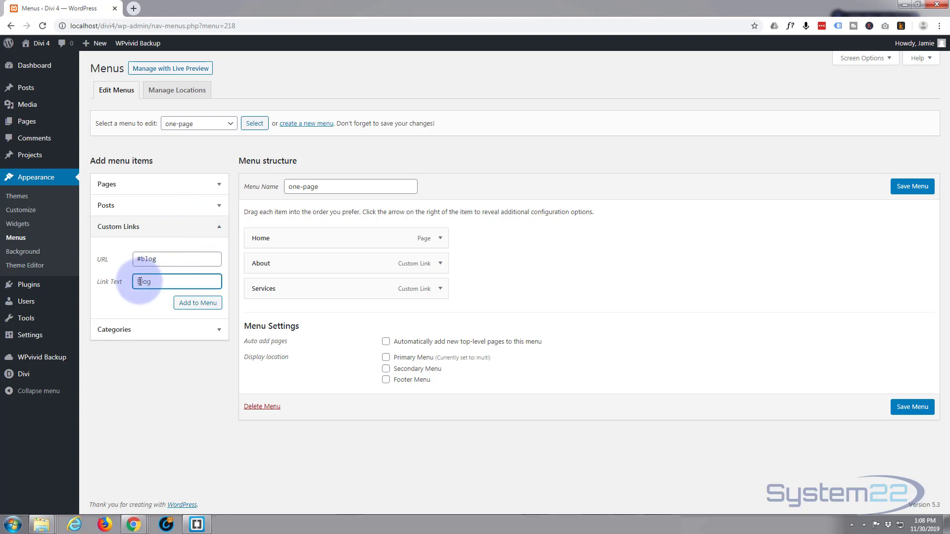
{"action": "left_click", "coordinate": [196, 303]}
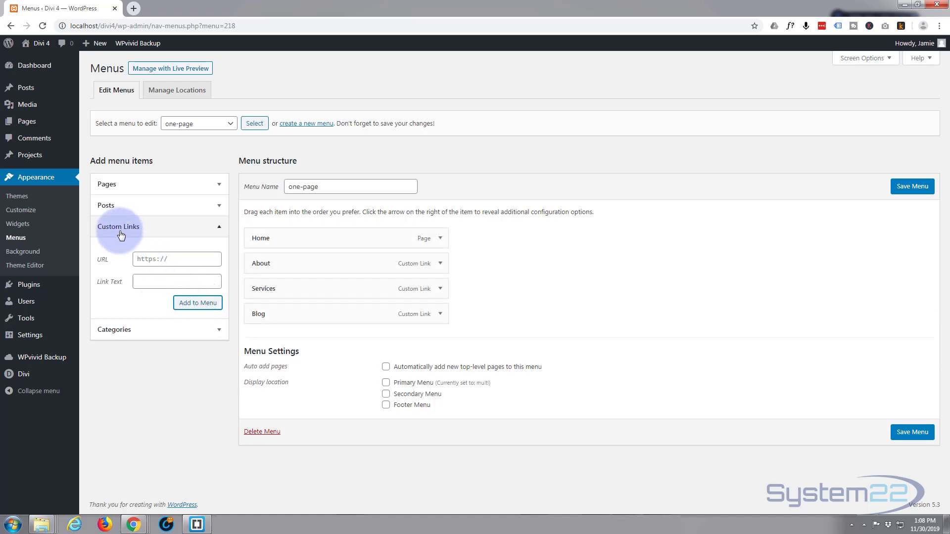
Add a Pricing custom link pointing to #price to the menu.
{"action": "left_click", "coordinate": [179, 258]}
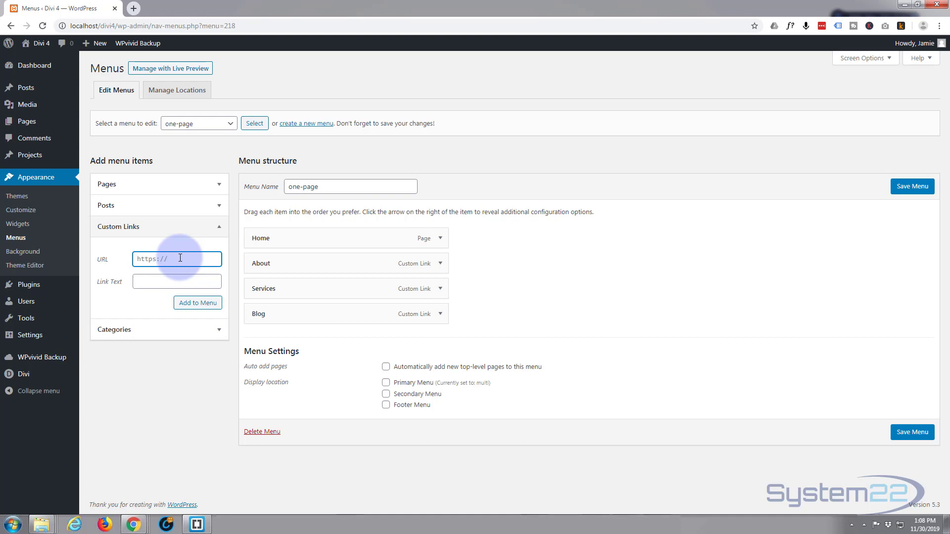
{"action": "type", "text": "#price"}
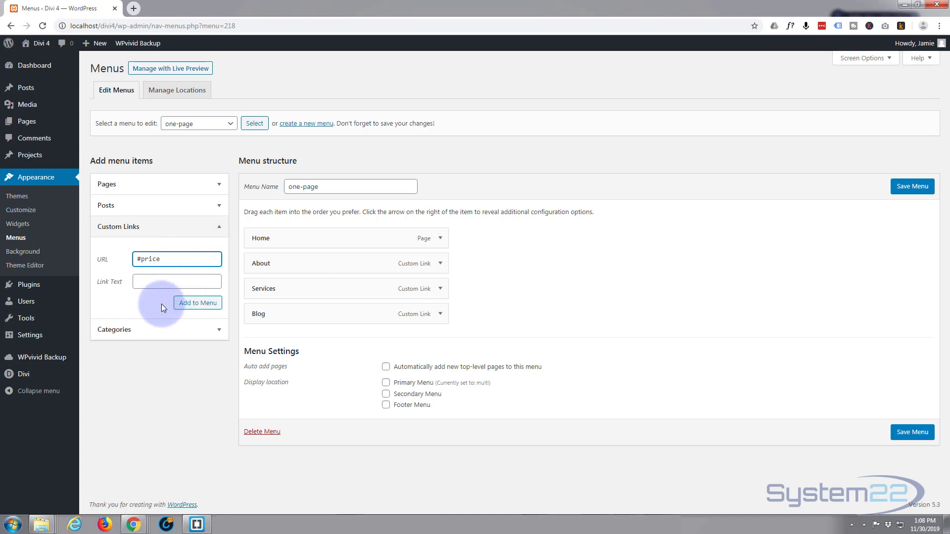
{"action": "left_click", "coordinate": [138, 281]}
{"action": "type", "text": "Pricin"}
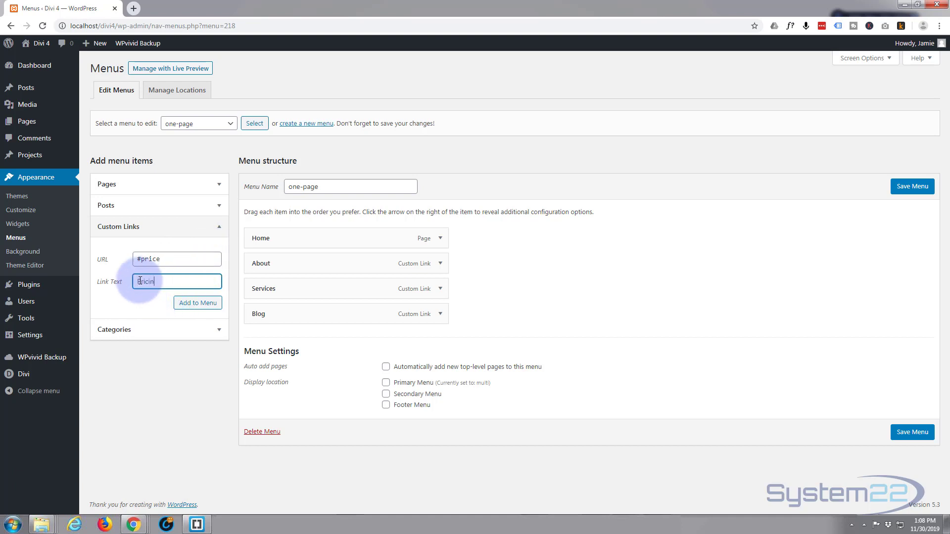
{"action": "type", "text": "g"}
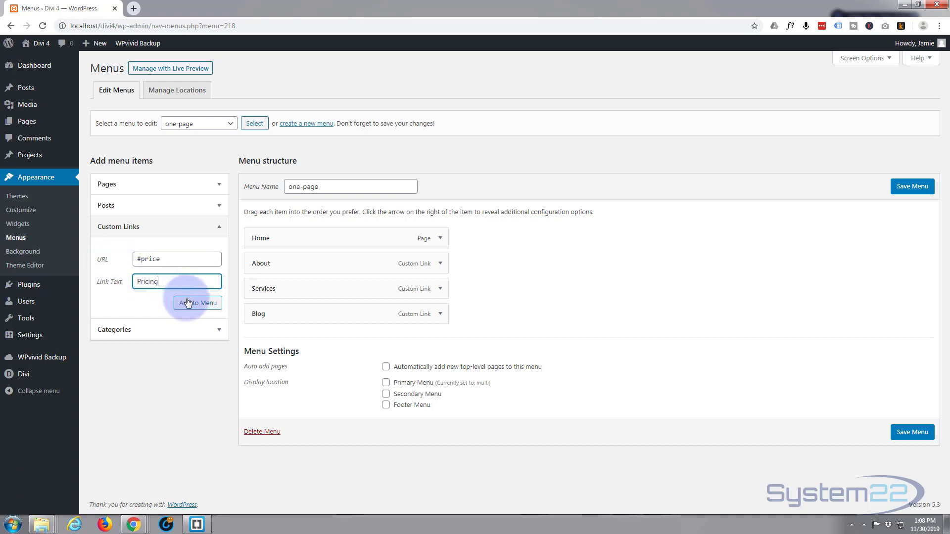
{"action": "left_click", "coordinate": [189, 304]}
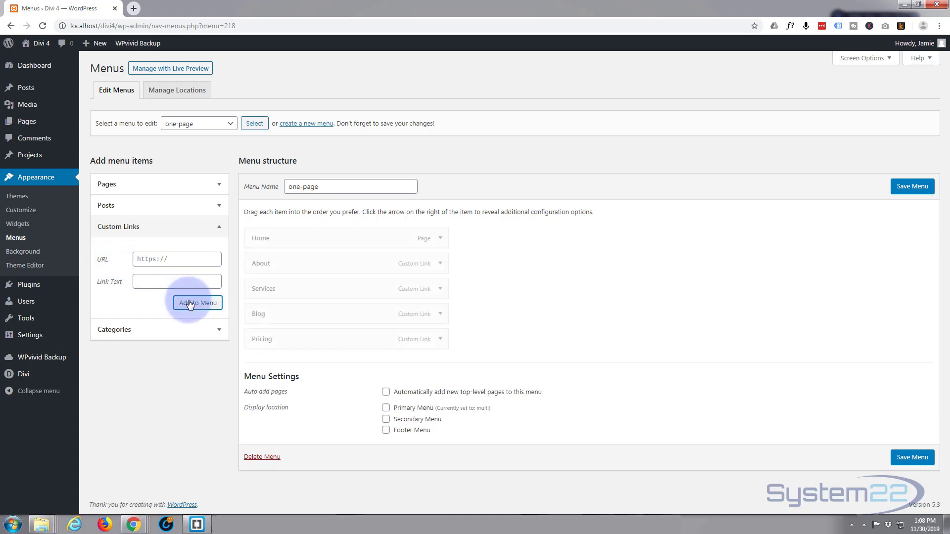
Add a Contact Us custom link pointing to #contact to the menu.
{"action": "left_click", "coordinate": [162, 259]}
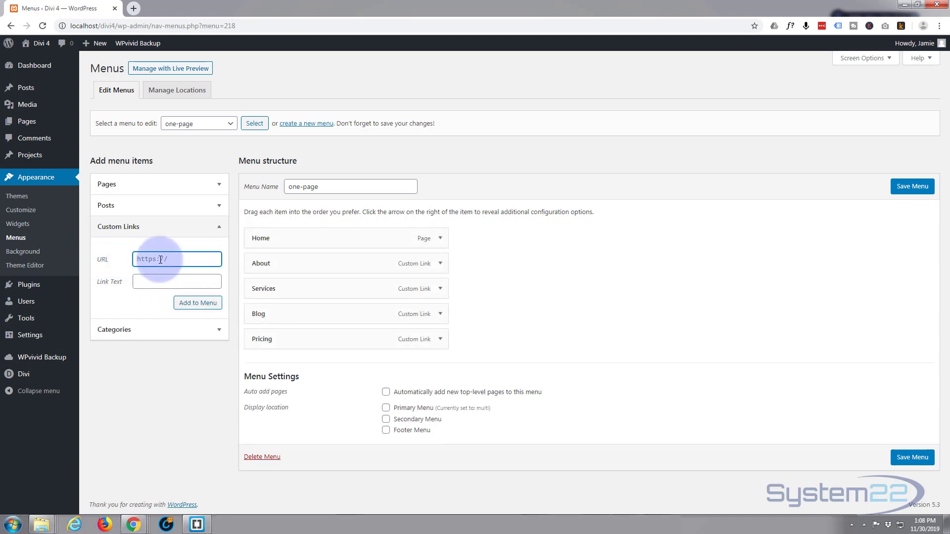
{"action": "type", "text": "#co"}
{"action": "type", "text": "nt"}
{"action": "type", "text": "act"}
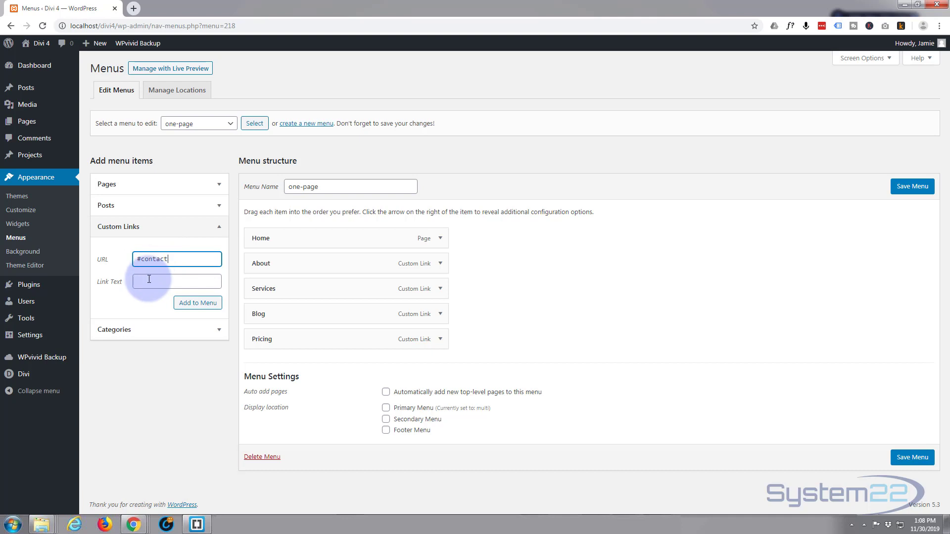
{"action": "left_click", "coordinate": [149, 279]}
{"action": "type", "text": "Con"}
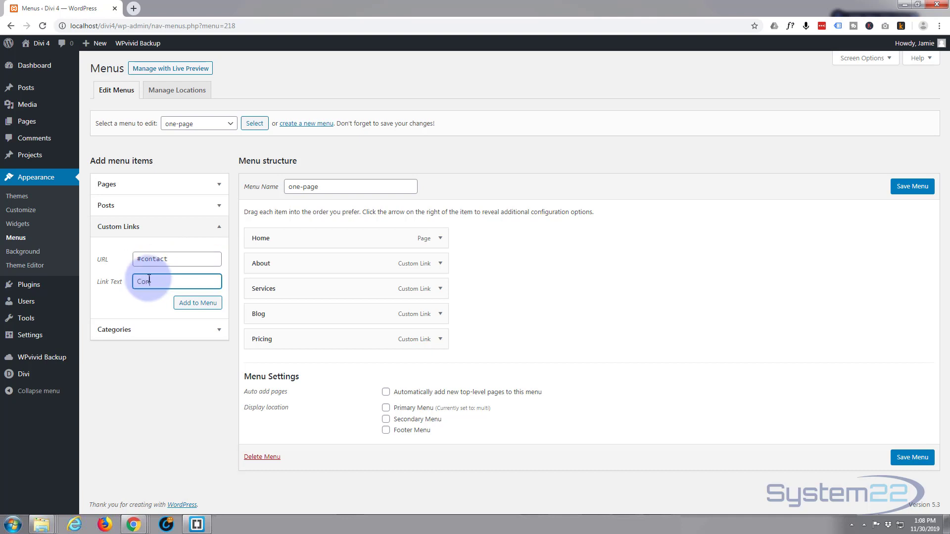
{"action": "type", "text": "tact Us"}
{"action": "left_click", "coordinate": [193, 308]}
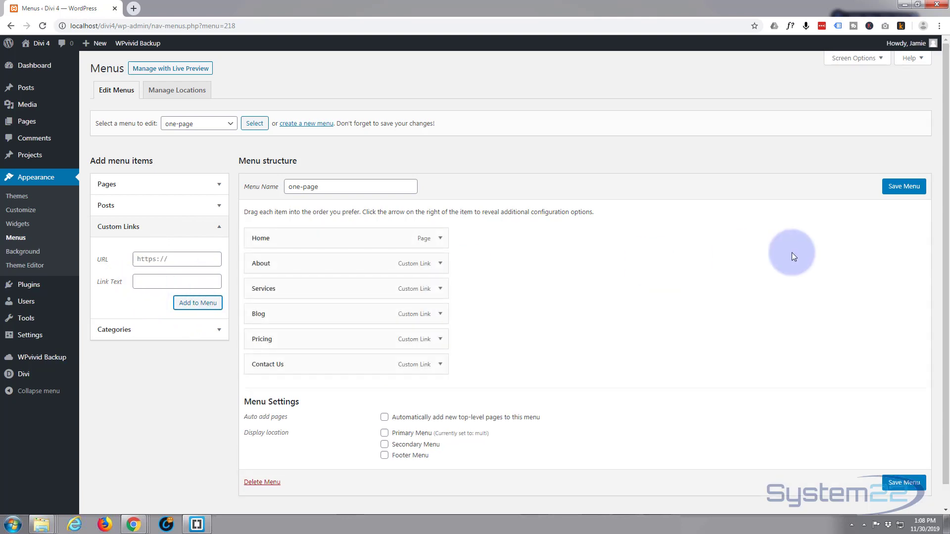
Save the one-page menu, then go to Divi's Theme Builder.
{"action": "left_click", "coordinate": [903, 191]}
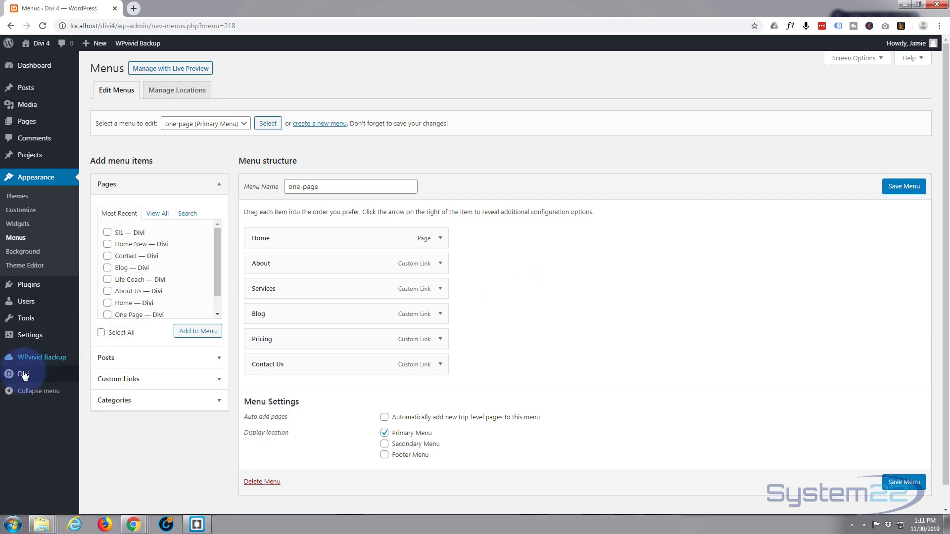
{"action": "mouse_move", "coordinate": [23, 374]}
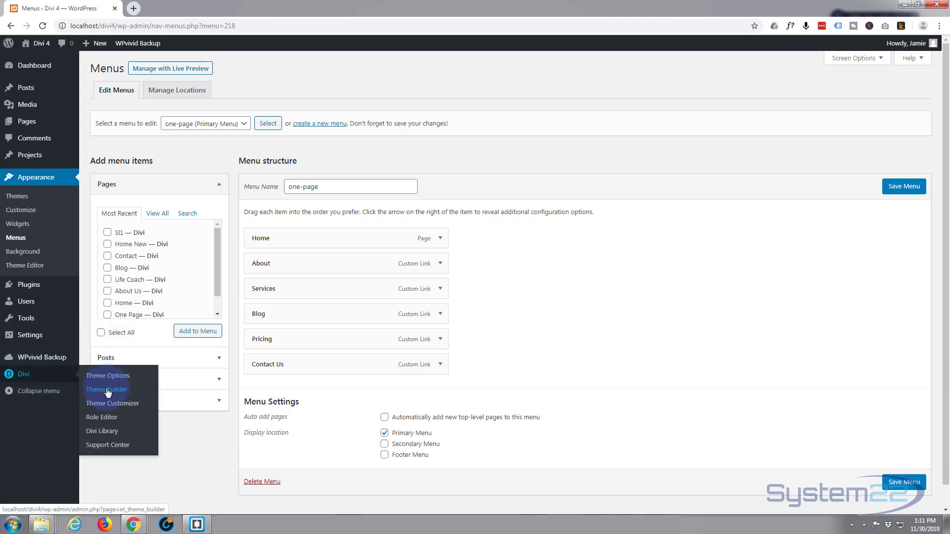
{"action": "left_click", "coordinate": [108, 394]}
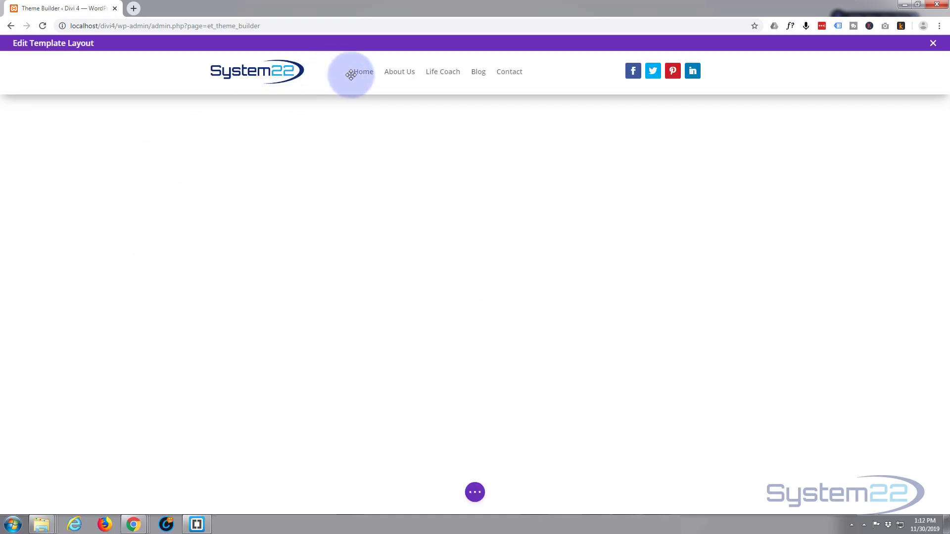
{"action": "mouse_move", "coordinate": [380, 72]}
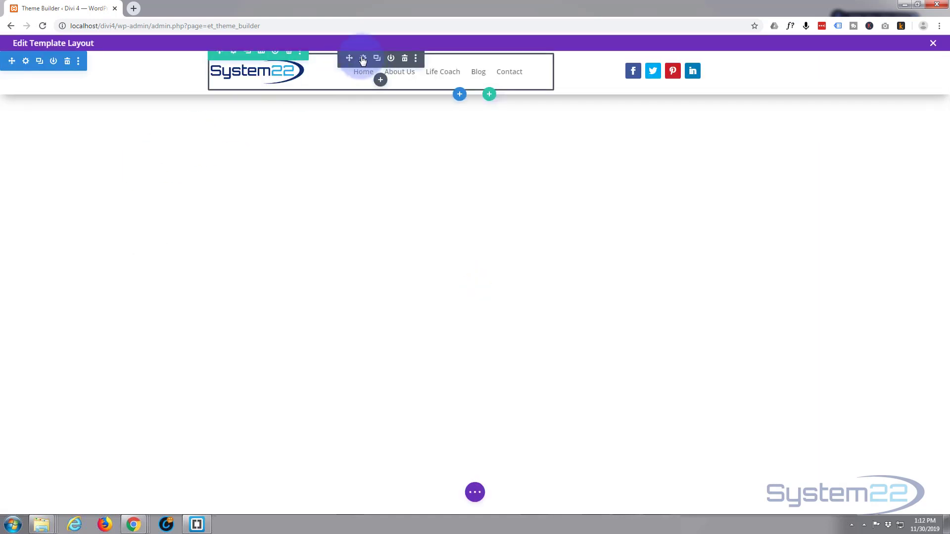
Set the Global Header's menu module to use the one-page menu.
{"action": "left_click", "coordinate": [365, 59]}
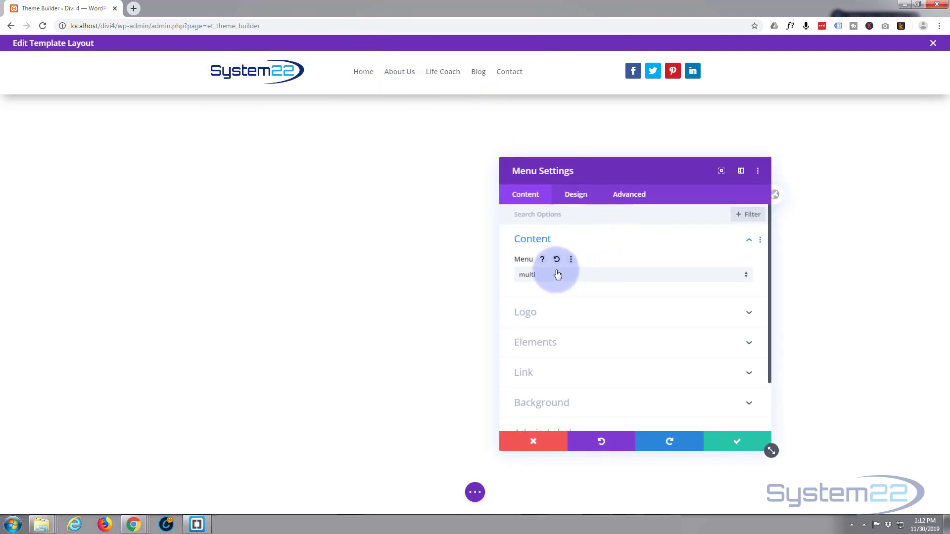
{"action": "left_click", "coordinate": [643, 275]}
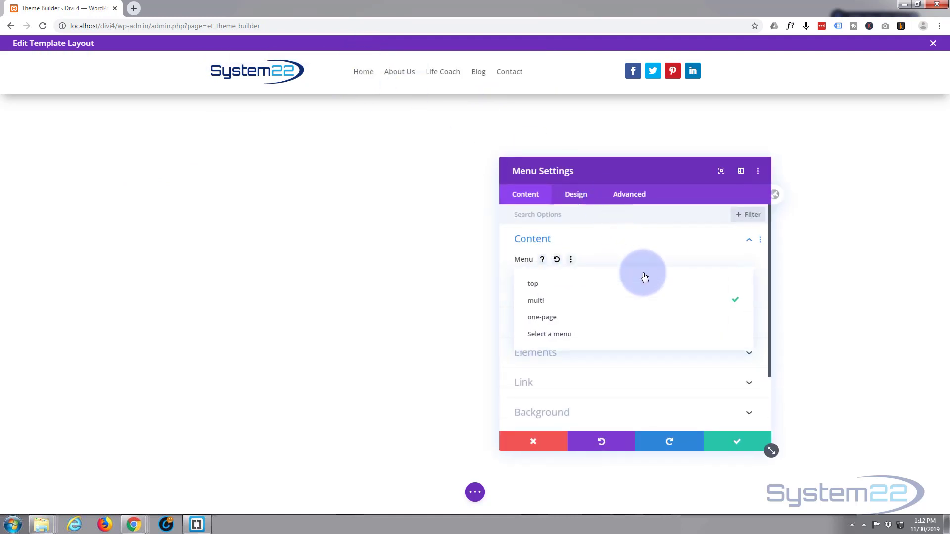
{"action": "left_click", "coordinate": [574, 318]}
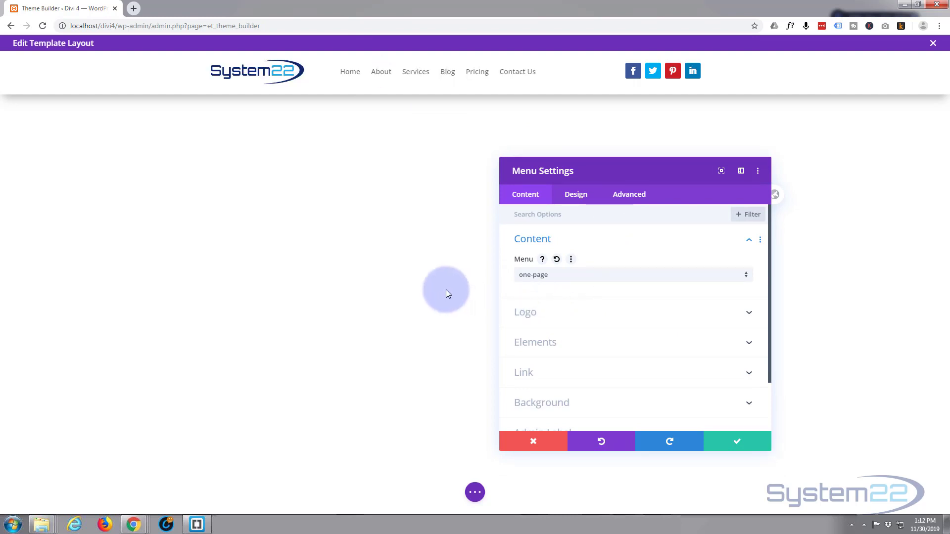
{"action": "left_click", "coordinate": [738, 442]}
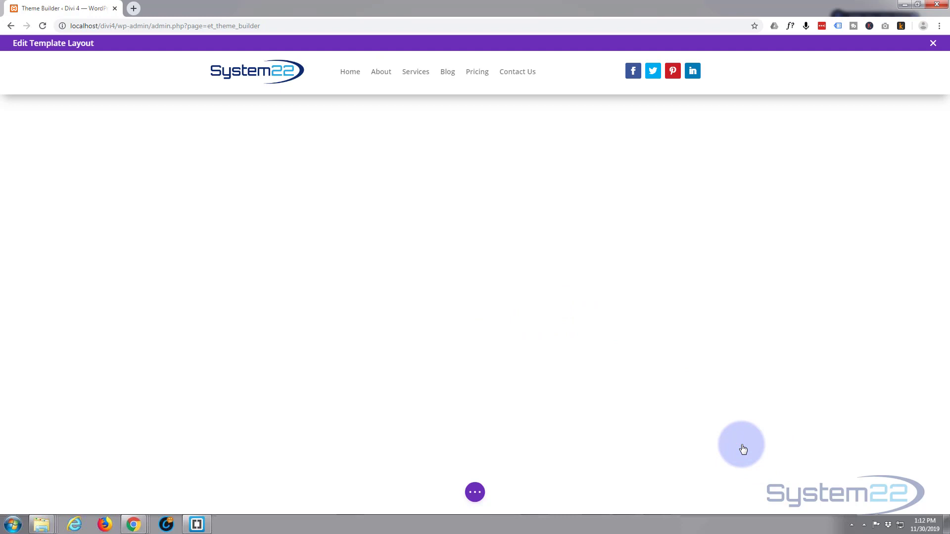
Save the header template and return to the Theme Builder template list.
{"action": "left_click", "coordinate": [474, 491]}
{"action": "left_click", "coordinate": [922, 494]}
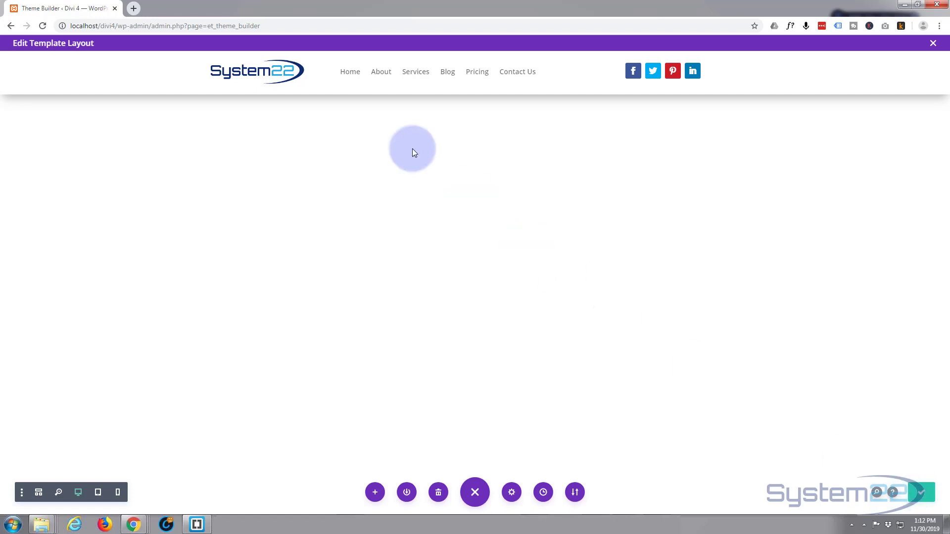
{"action": "left_click", "coordinate": [12, 28]}
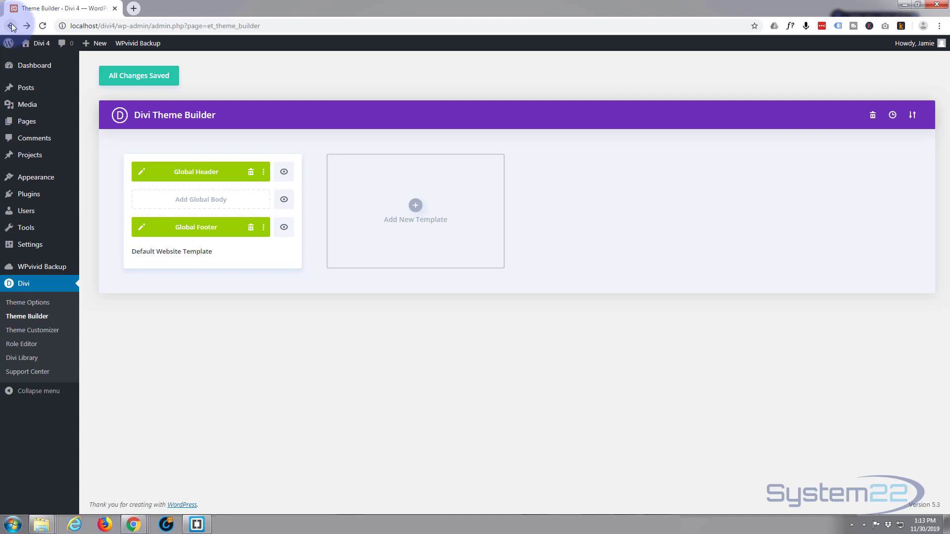
{"action": "mouse_move", "coordinate": [212, 223]}
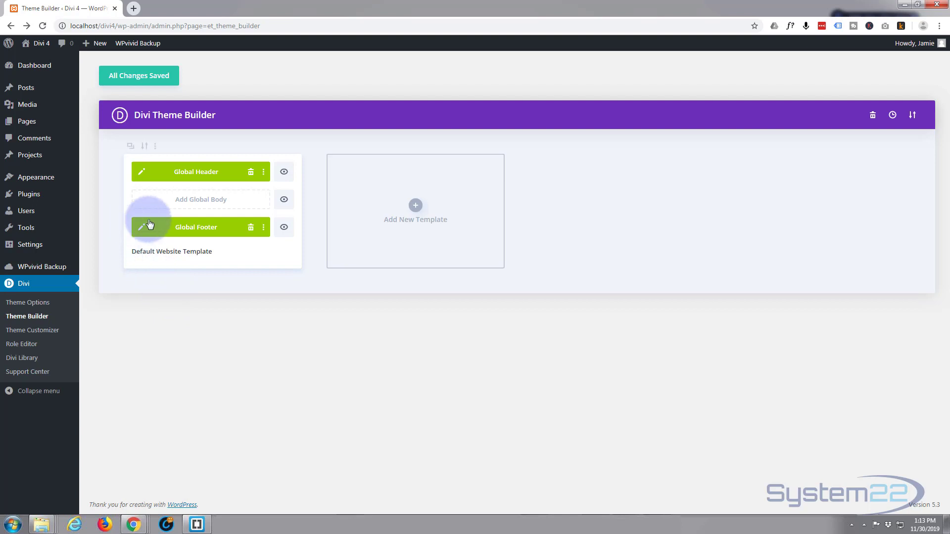
{"action": "mouse_move", "coordinate": [36, 177]}
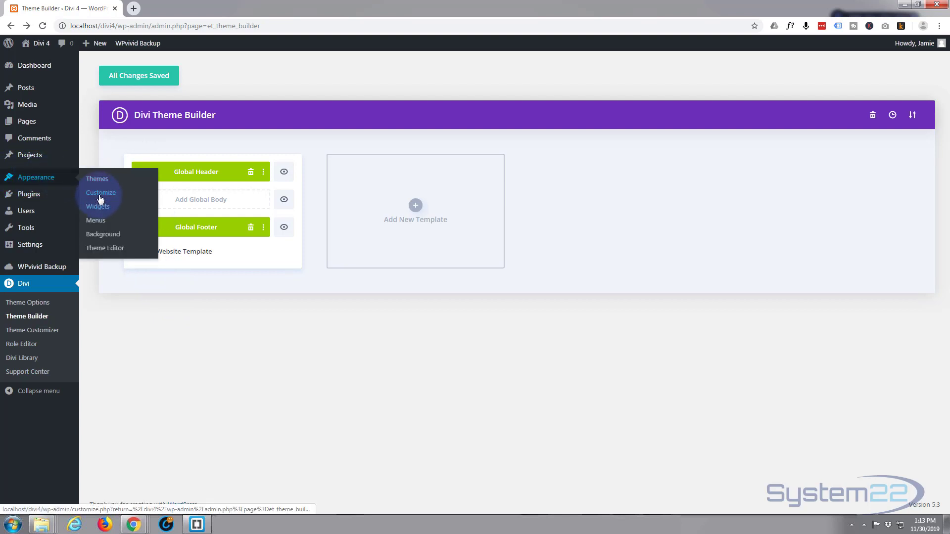
Review the one-page menu in Customizer > Menus, close it, and visit the live homepage.
{"action": "left_click", "coordinate": [99, 194]}
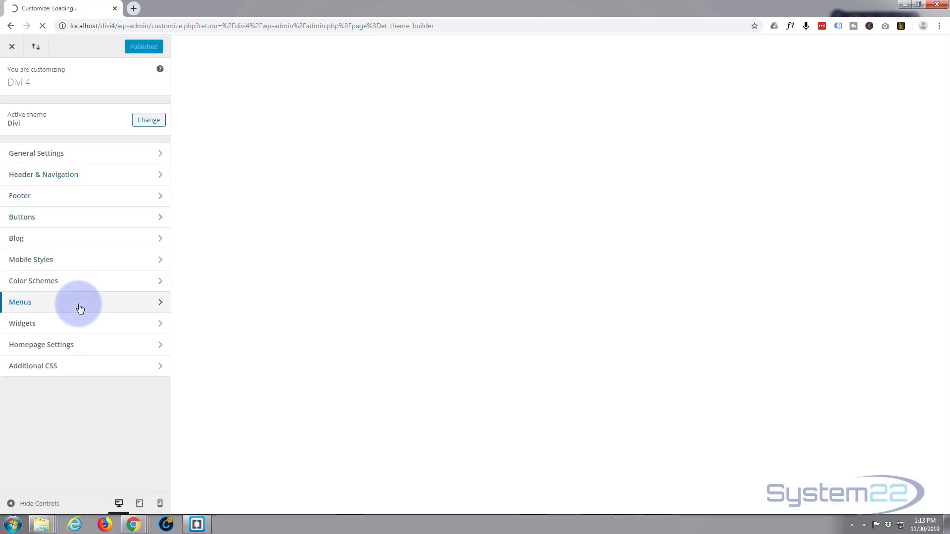
{"action": "left_click", "coordinate": [80, 309]}
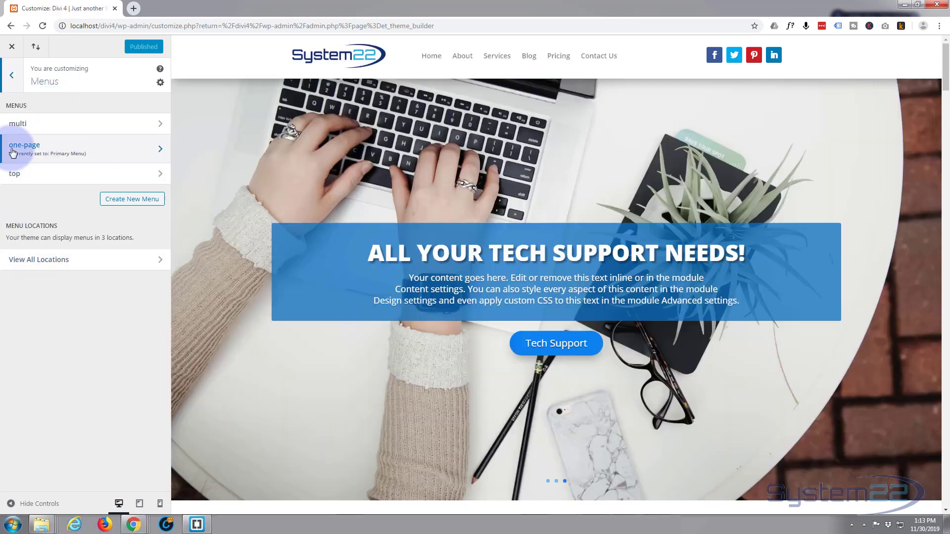
{"action": "left_click", "coordinate": [14, 152]}
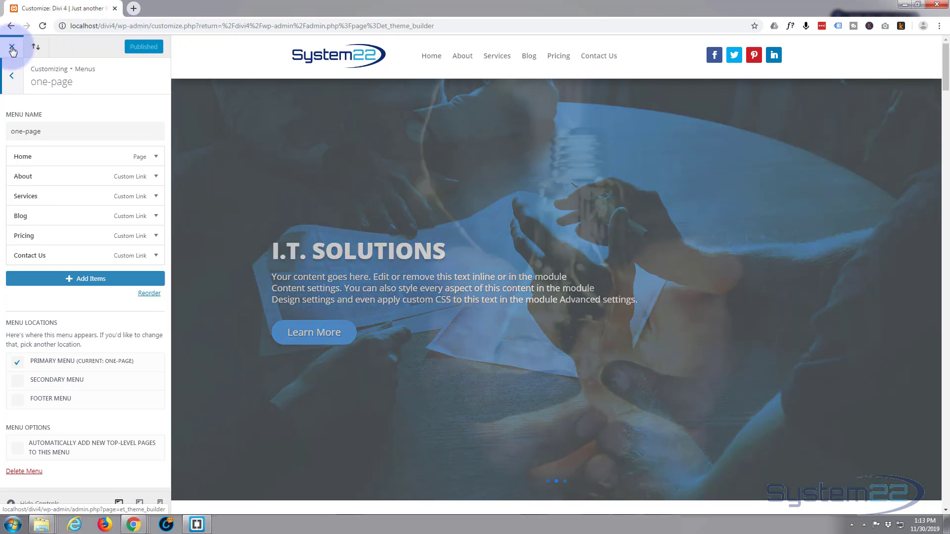
{"action": "left_click", "coordinate": [12, 49]}
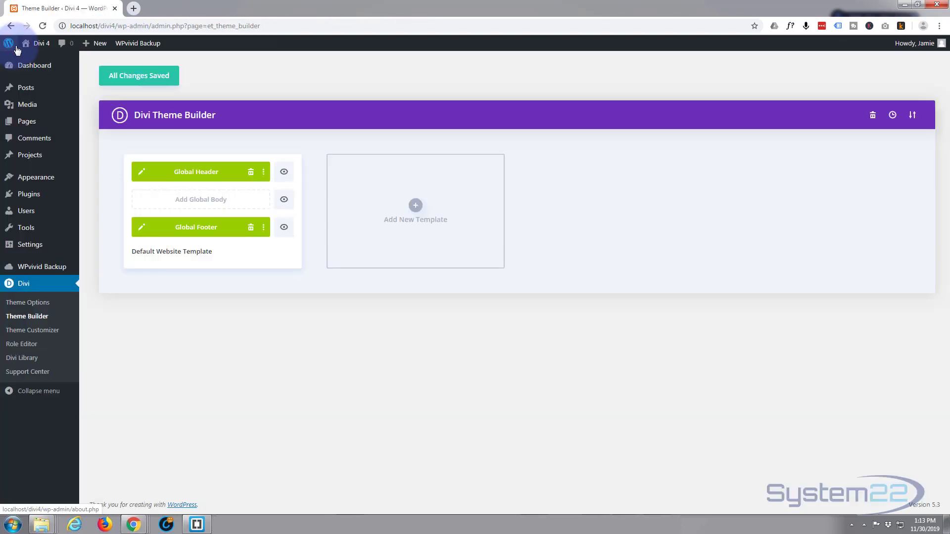
{"action": "left_click", "coordinate": [37, 69]}
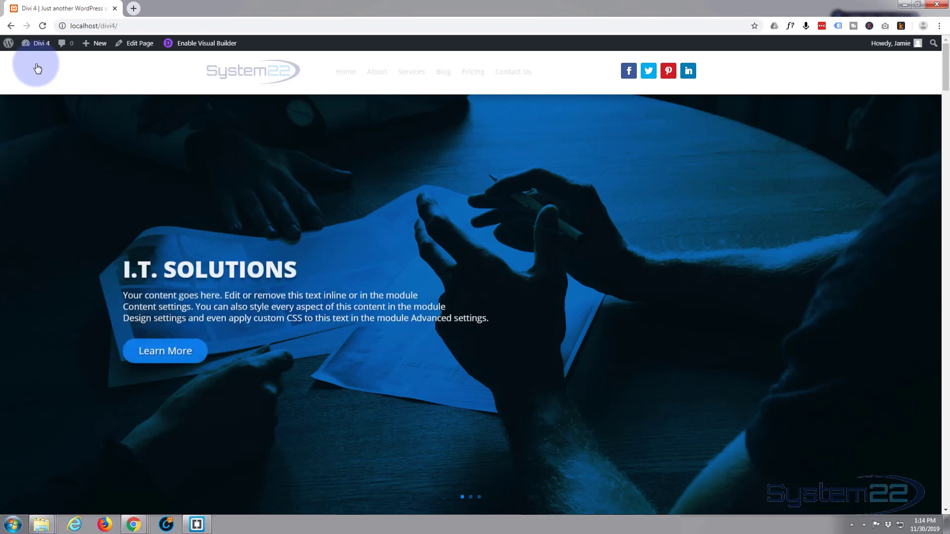
{"action": "left_click", "coordinate": [382, 76]}
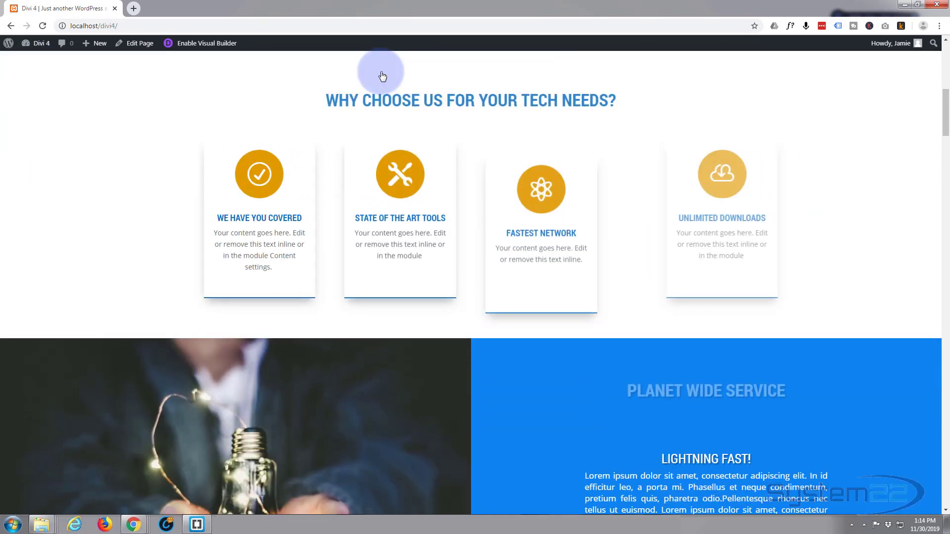
{"action": "scroll", "coordinate": [345, 96], "scroll_direction": "up", "scroll_amount": 2}
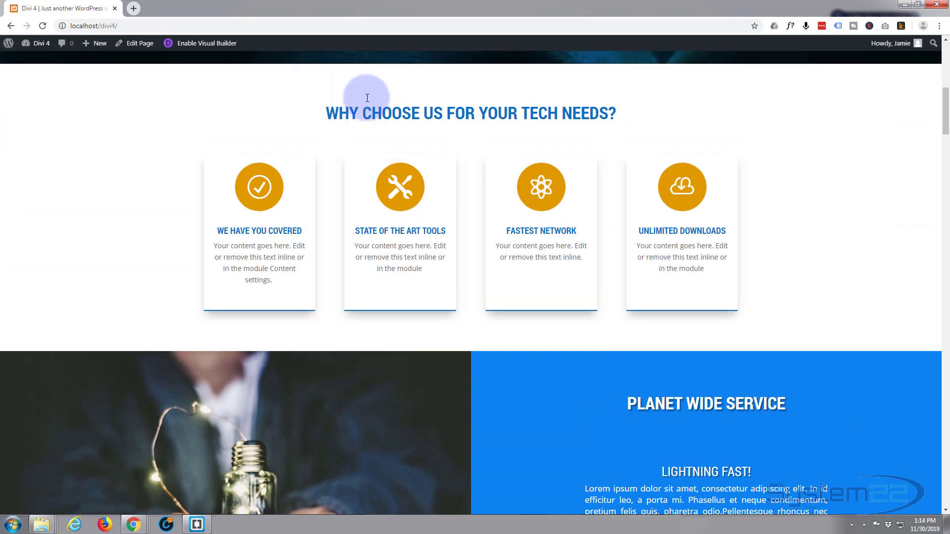
{"action": "scroll", "coordinate": [356, 99], "scroll_direction": "up", "scroll_amount": 2}
{"action": "scroll", "coordinate": [366, 99], "scroll_direction": "up", "scroll_amount": 3}
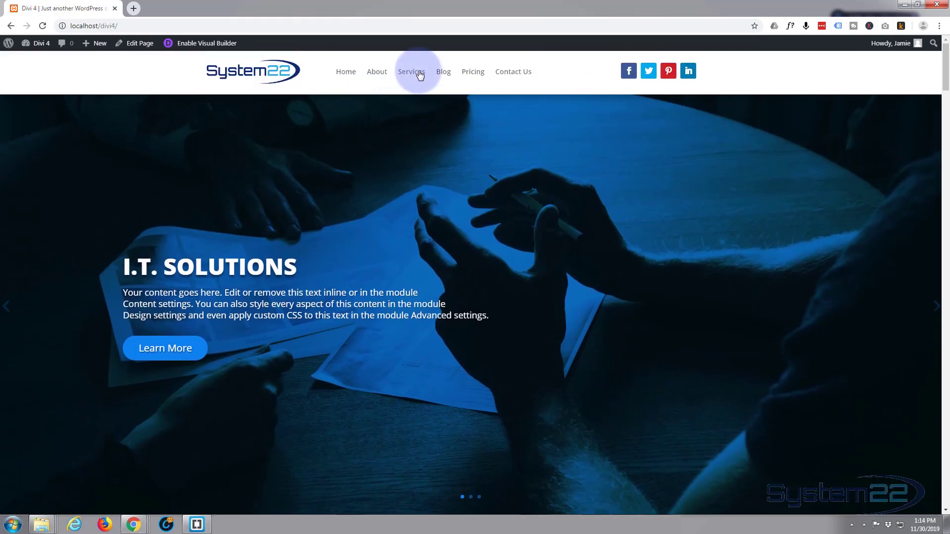
{"action": "left_click", "coordinate": [415, 74]}
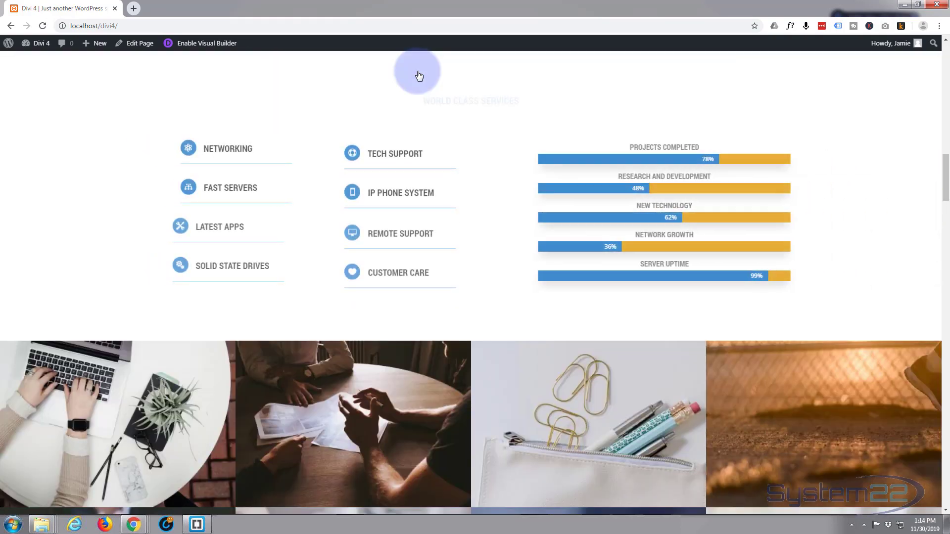
{"action": "scroll", "coordinate": [375, 138], "scroll_direction": "up", "scroll_amount": 2}
{"action": "scroll", "coordinate": [376, 141], "scroll_direction": "up", "scroll_amount": 3}
{"action": "scroll", "coordinate": [375, 137], "scroll_direction": "up", "scroll_amount": 3}
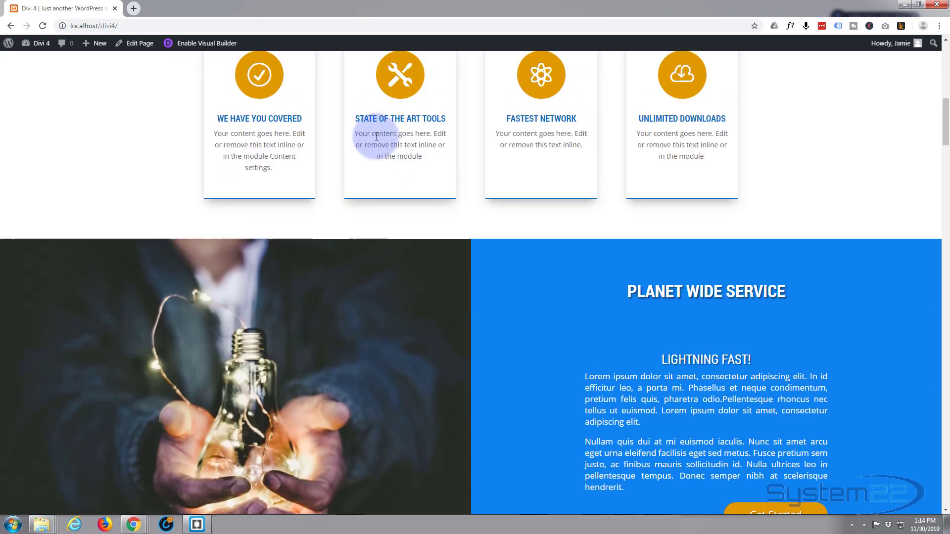
{"action": "scroll", "coordinate": [376, 136], "scroll_direction": "up", "scroll_amount": 4}
{"action": "scroll", "coordinate": [376, 136], "scroll_direction": "up", "scroll_amount": 3}
{"action": "scroll", "coordinate": [386, 118], "scroll_direction": "up", "scroll_amount": 1}
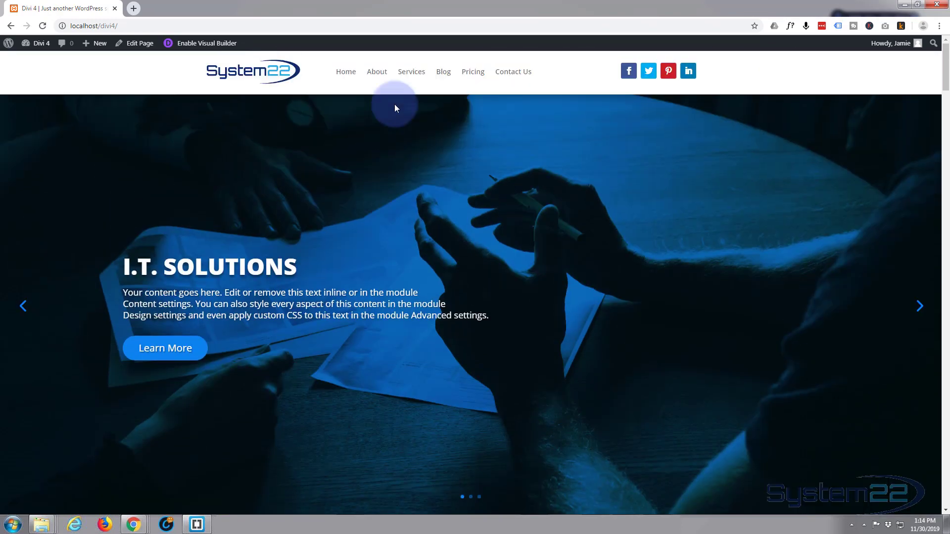
{"action": "left_click", "coordinate": [443, 72]}
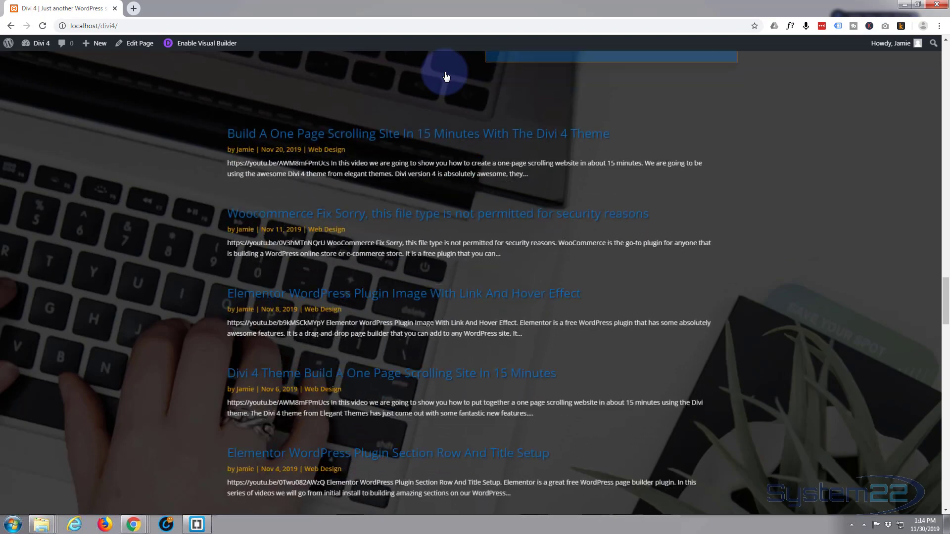
{"action": "scroll", "coordinate": [418, 115], "scroll_direction": "up", "scroll_amount": 2}
{"action": "scroll", "coordinate": [419, 115], "scroll_direction": "up", "scroll_amount": 3}
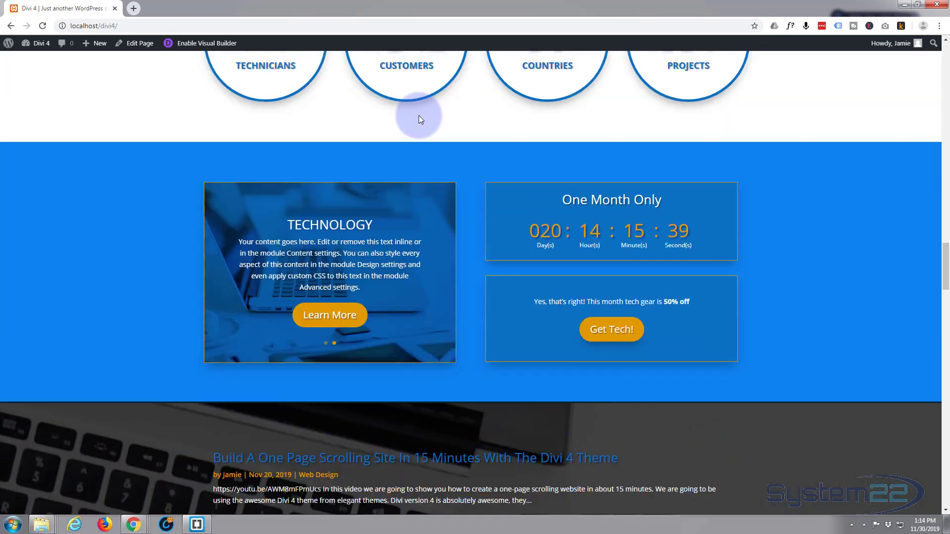
{"action": "scroll", "coordinate": [420, 111], "scroll_direction": "up", "scroll_amount": 3}
{"action": "scroll", "coordinate": [420, 110], "scroll_direction": "up", "scroll_amount": 5}
{"action": "scroll", "coordinate": [420, 110], "scroll_direction": "up", "scroll_amount": 3}
{"action": "scroll", "coordinate": [421, 110], "scroll_direction": "up", "scroll_amount": 2}
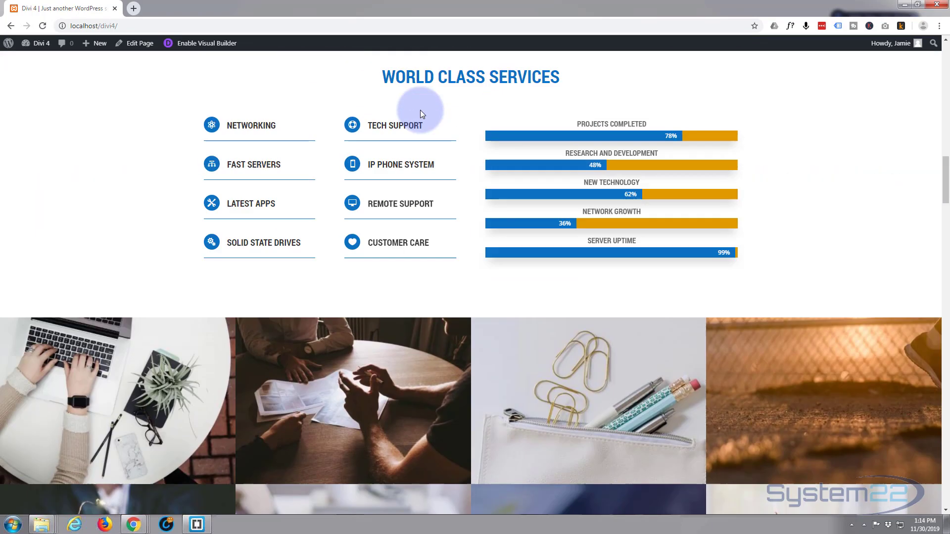
{"action": "scroll", "coordinate": [420, 111], "scroll_direction": "up", "scroll_amount": 4}
{"action": "scroll", "coordinate": [420, 109], "scroll_direction": "up", "scroll_amount": 2}
{"action": "scroll", "coordinate": [420, 110], "scroll_direction": "up", "scroll_amount": 2}
{"action": "scroll", "coordinate": [420, 110], "scroll_direction": "up", "scroll_amount": 4}
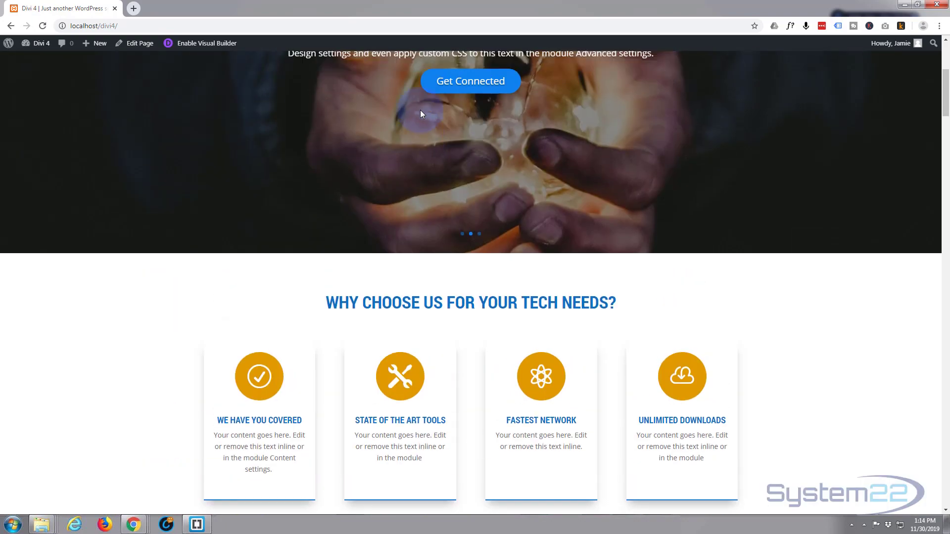
{"action": "scroll", "coordinate": [420, 110], "scroll_direction": "up", "scroll_amount": 2}
{"action": "scroll", "coordinate": [420, 111], "scroll_direction": "up", "scroll_amount": 1}
{"action": "left_click", "coordinate": [480, 70]}
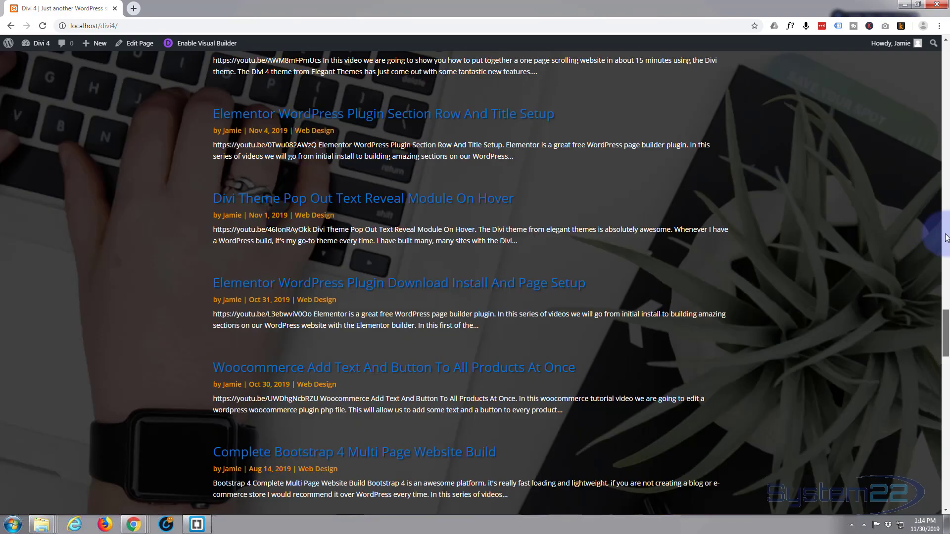
{"action": "left_click_drag", "start_coordinate": [946, 423], "coordinate": [946, 67]}
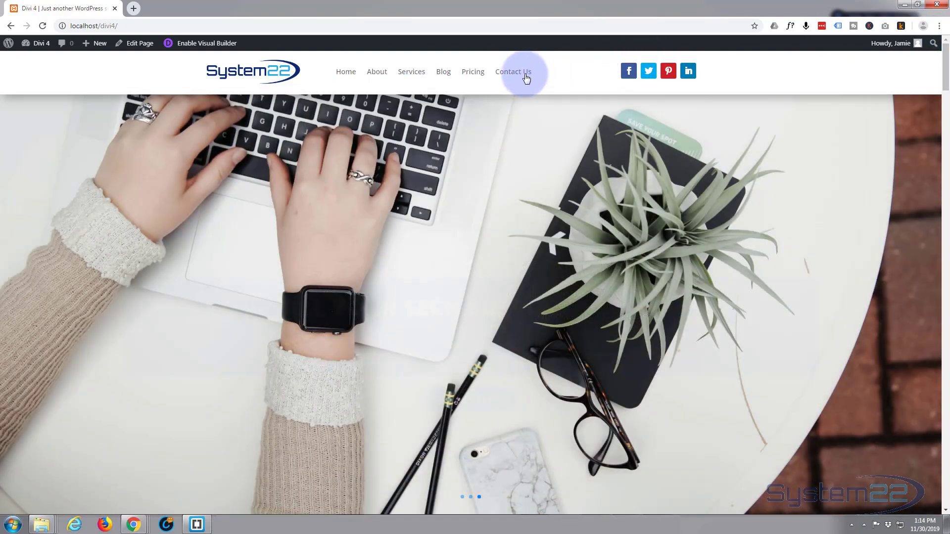
{"action": "left_click", "coordinate": [524, 75]}
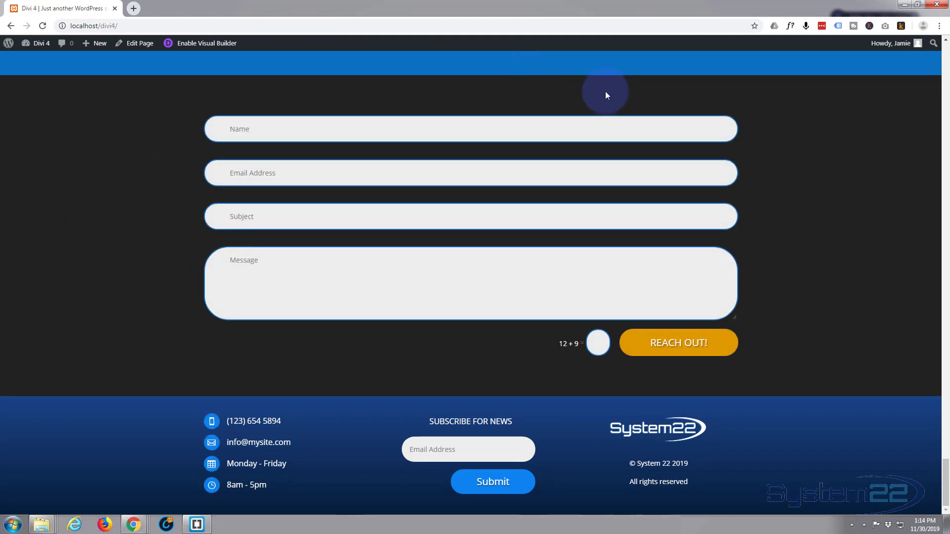
{"action": "left_click", "coordinate": [945, 65]}
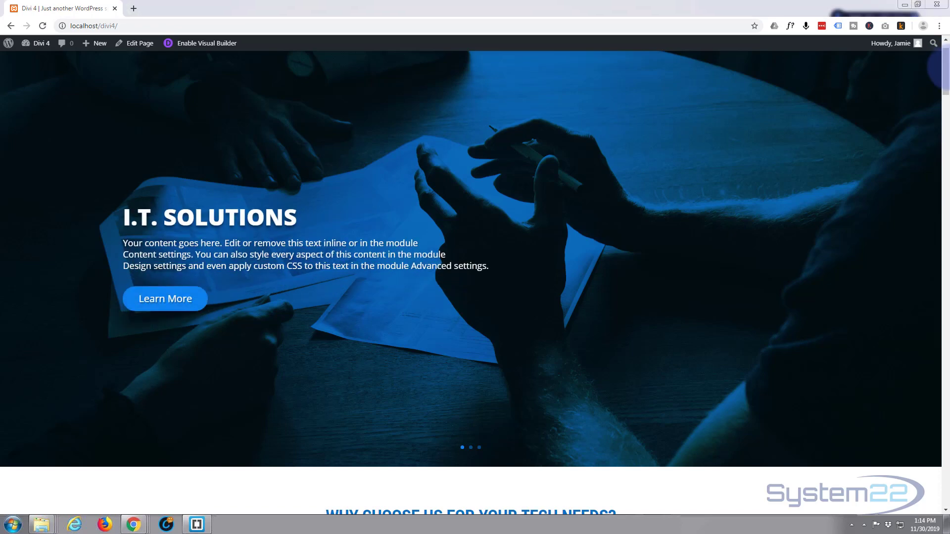
{"action": "left_click_drag", "start_coordinate": [945, 67], "coordinate": [946, 57]}
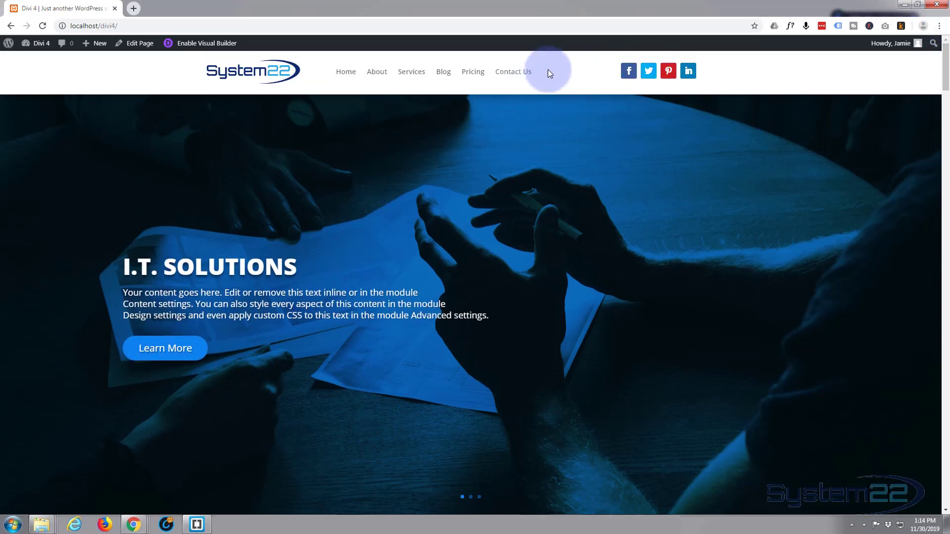
{"action": "scroll", "coordinate": [525, 149], "scroll_direction": "down", "scroll_amount": 1}
{"action": "scroll", "coordinate": [525, 150], "scroll_direction": "down", "scroll_amount": 2}
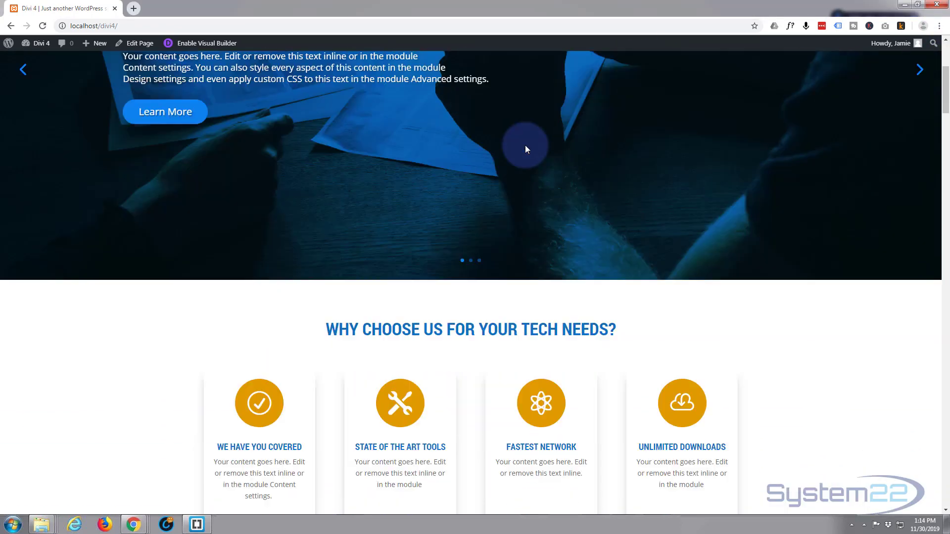
{"action": "scroll", "coordinate": [526, 149], "scroll_direction": "down", "scroll_amount": 2}
{"action": "scroll", "coordinate": [525, 150], "scroll_direction": "down", "scroll_amount": 2}
{"action": "scroll", "coordinate": [525, 147], "scroll_direction": "up", "scroll_amount": 2}
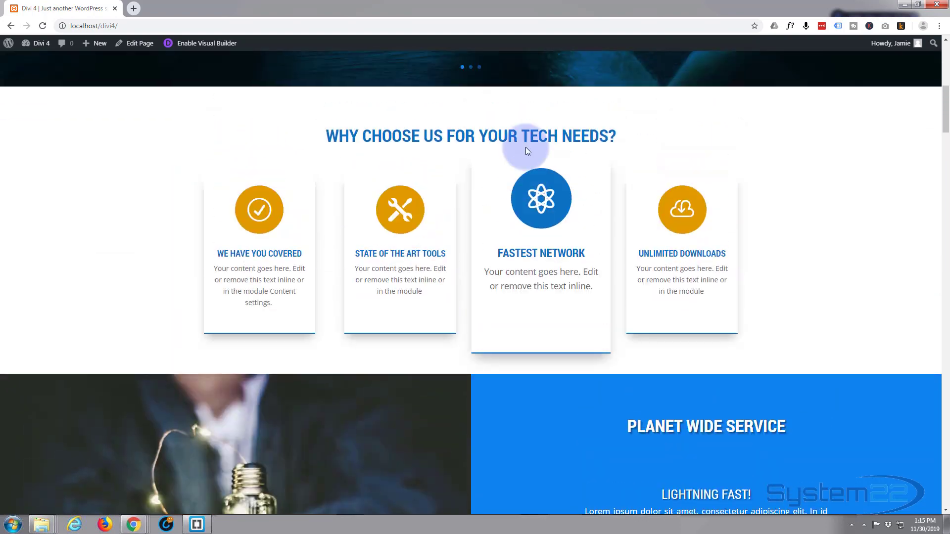
{"action": "scroll", "coordinate": [526, 147], "scroll_direction": "up", "scroll_amount": 3}
{"action": "scroll", "coordinate": [526, 147], "scroll_direction": "up", "scroll_amount": 2}
{"action": "scroll", "coordinate": [526, 150], "scroll_direction": "up", "scroll_amount": 1}
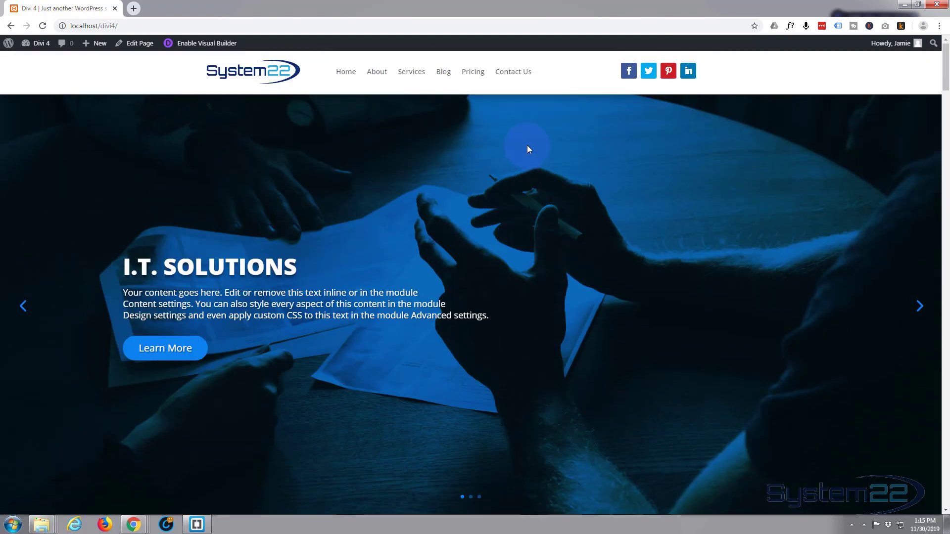